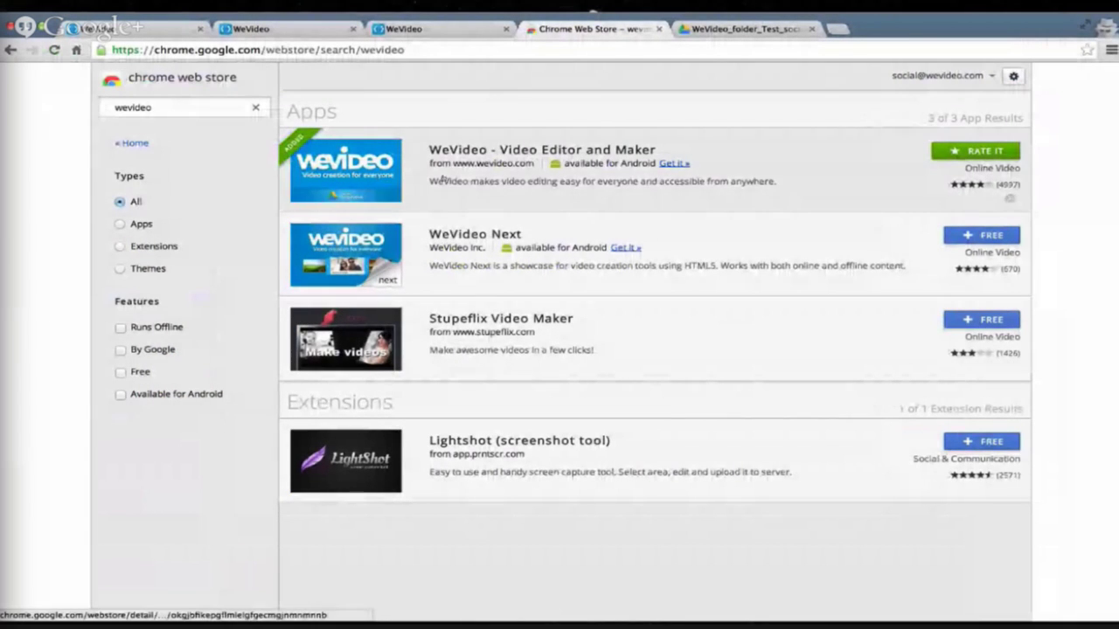
Switch to the WeVideo_folder_Test tab showing the empty Google Drive folder
click(727, 28)
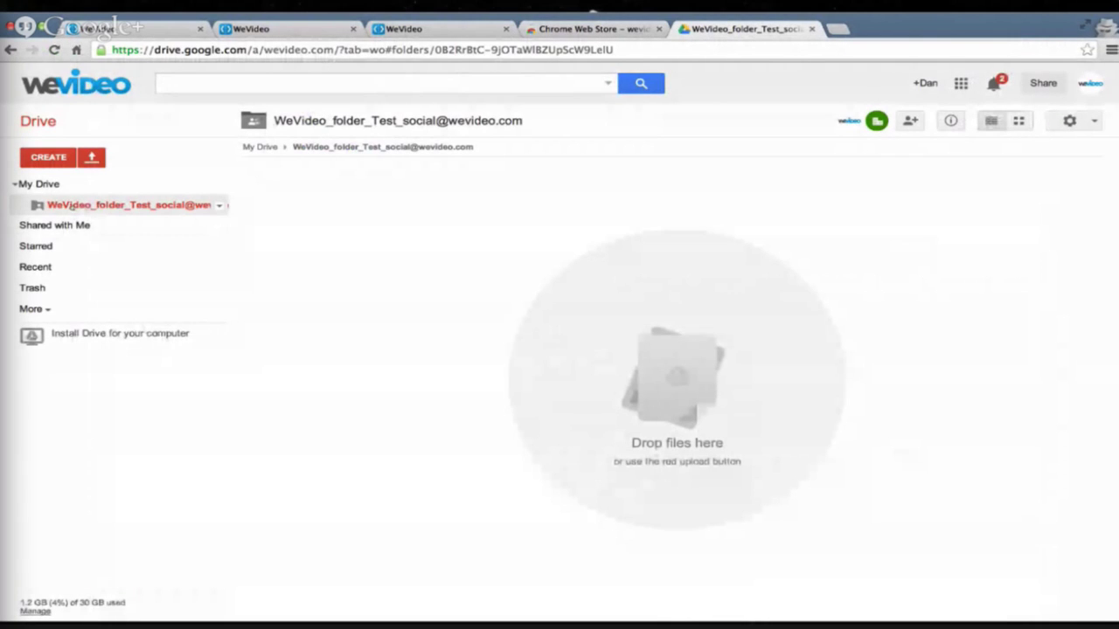
Start a WeVideo project from Drive's CREATE menu, cancel it, and return to the WeVideo editor tab
click(50, 160)
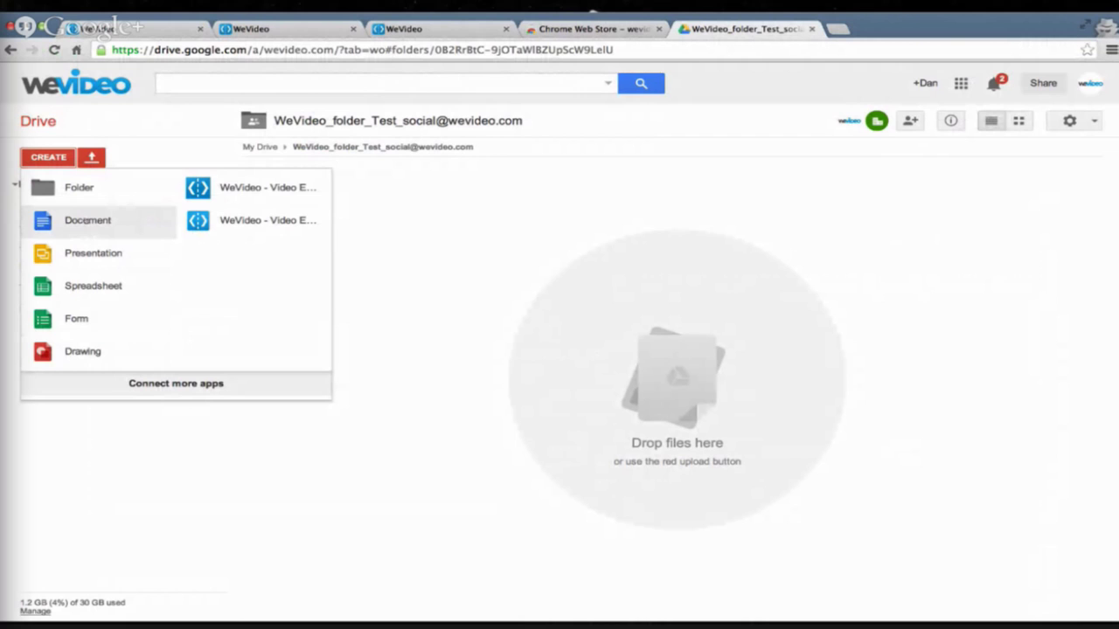
click(249, 194)
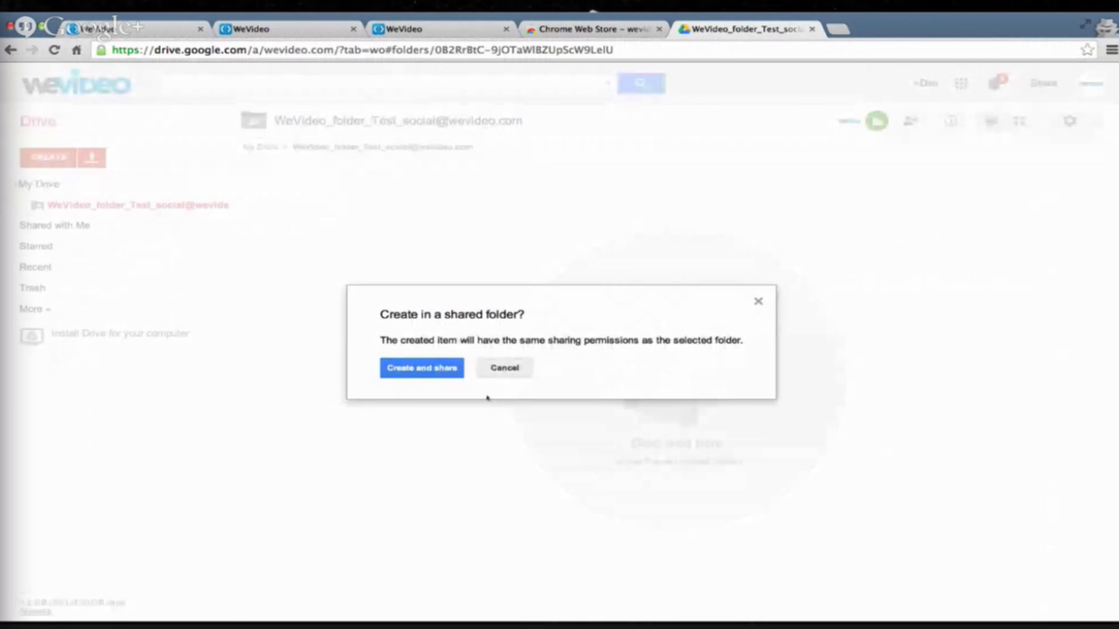
click(506, 368)
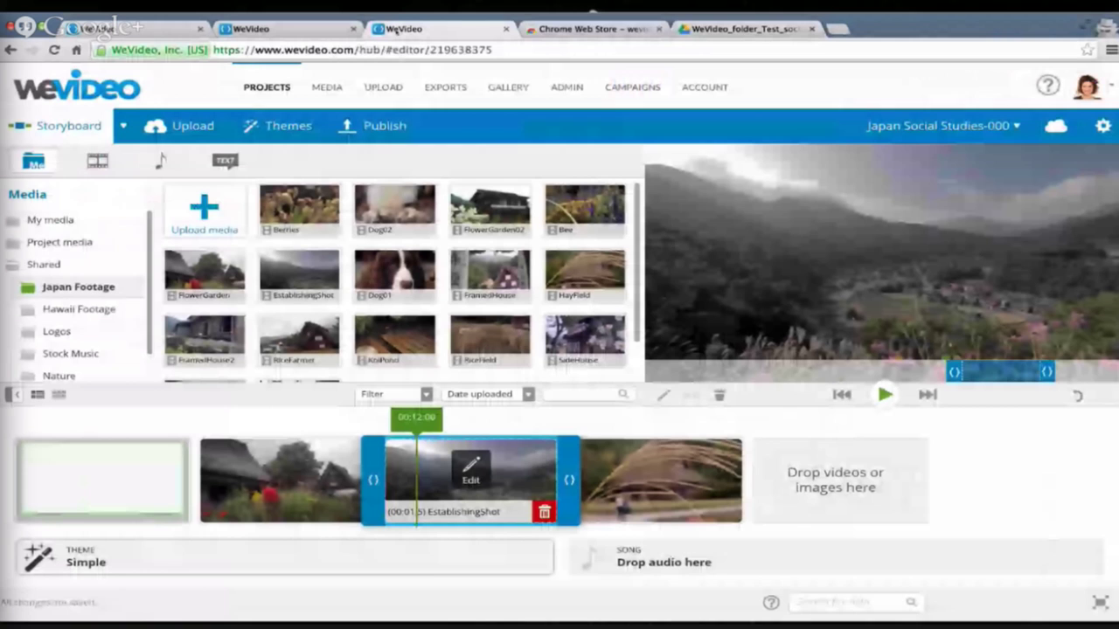
click(406, 29)
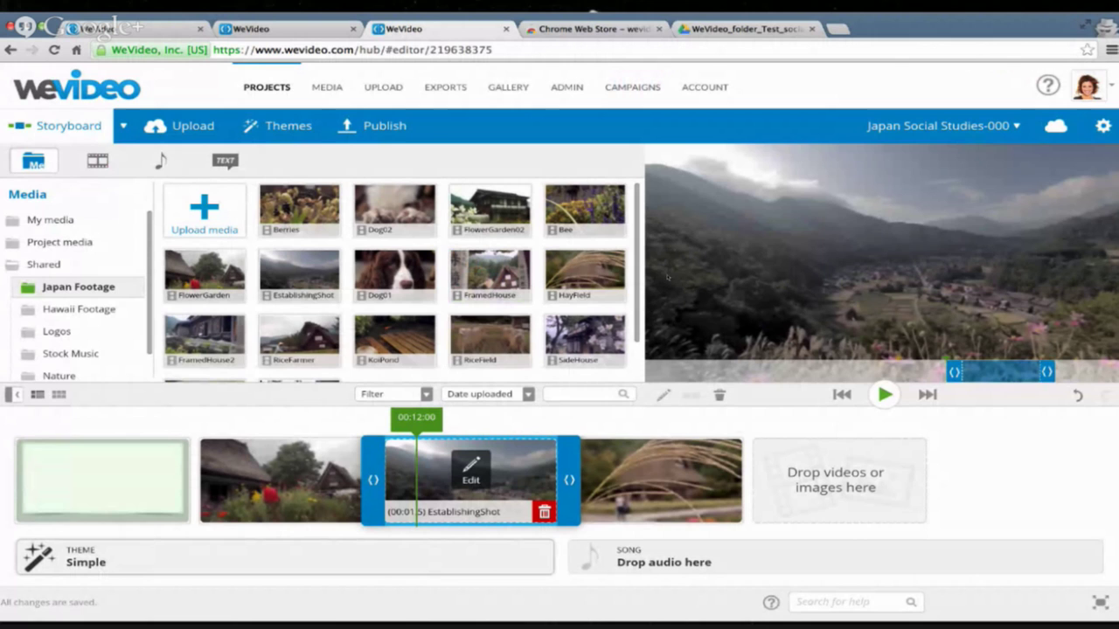
Bring the slideshow back and advance to slide 8, Create a Project - WeVideo Hub
key(alt+Tab)
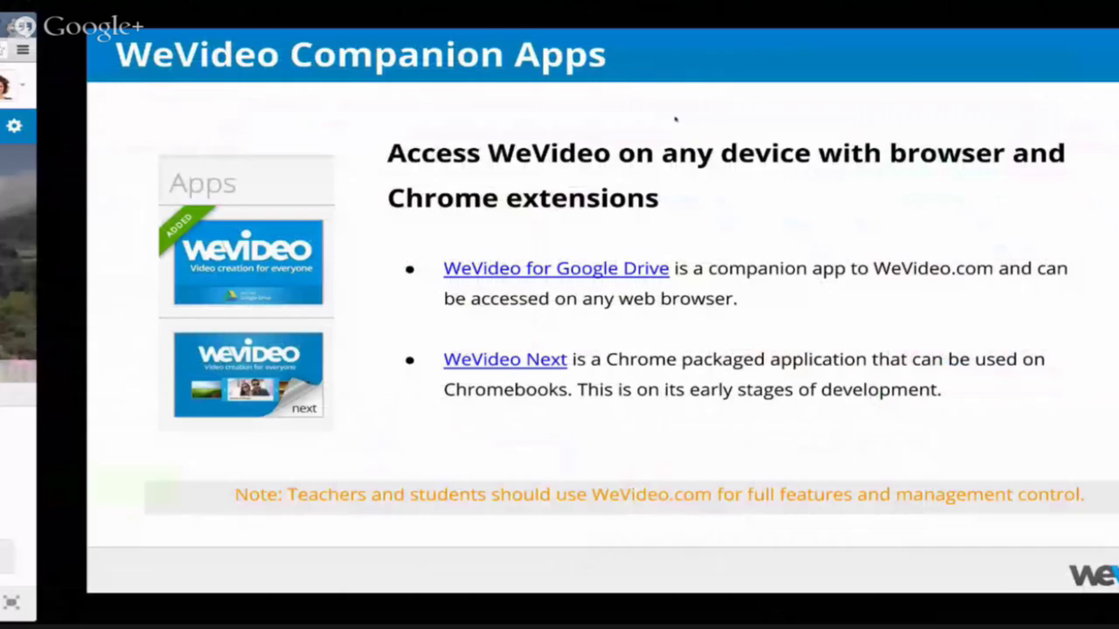
key(Right)
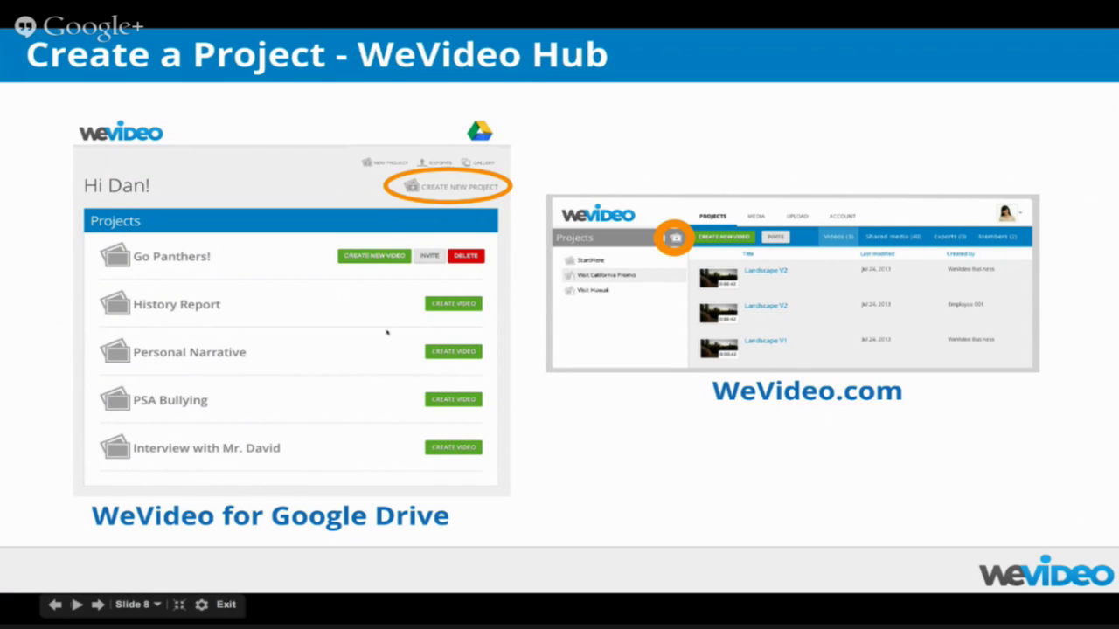
Switch from the slideshow back to the Japan Social Studies-000 storyboard in WeVideo
key(alt+Tab)
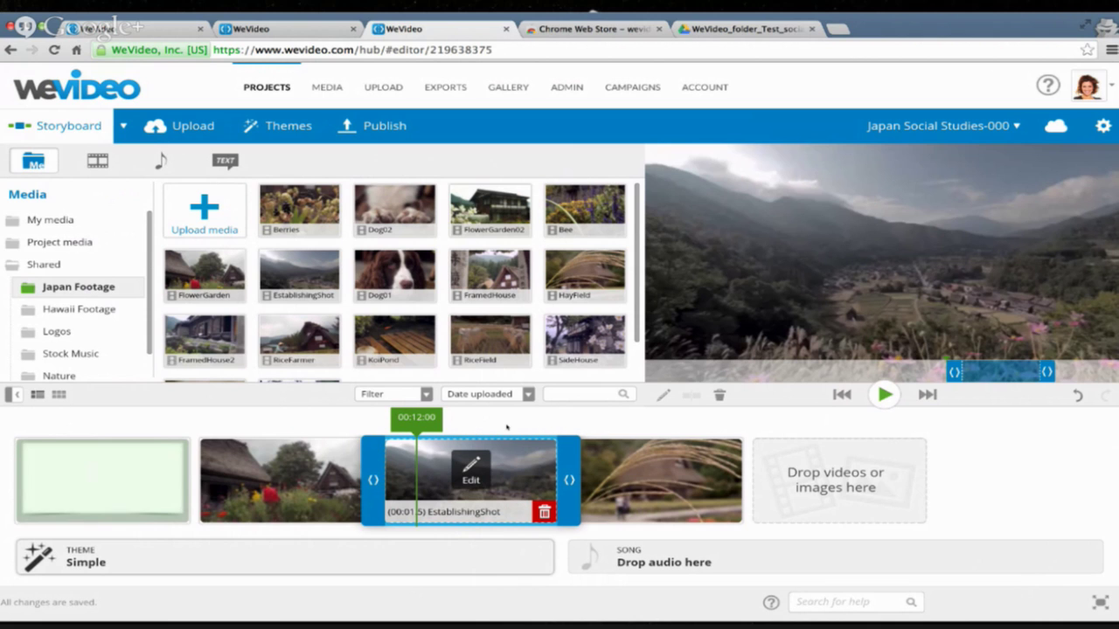
Reorder FlowerGarden after EstablishingShot and append FramedHouse to the end of the storyboard
mouse_move(324, 476)
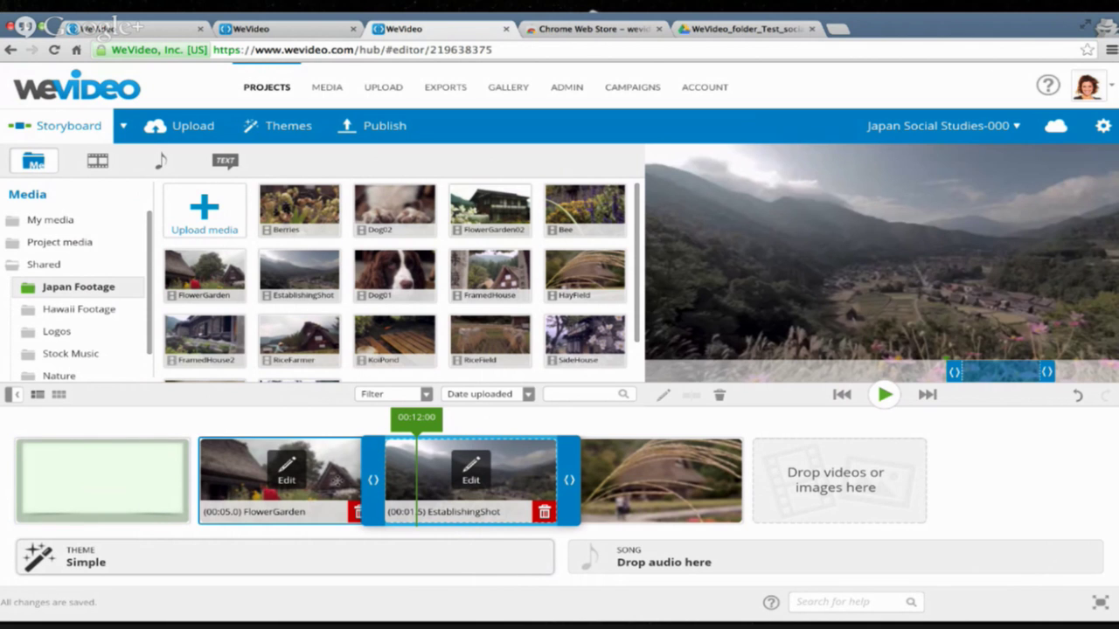
drag(323, 476, 490, 479)
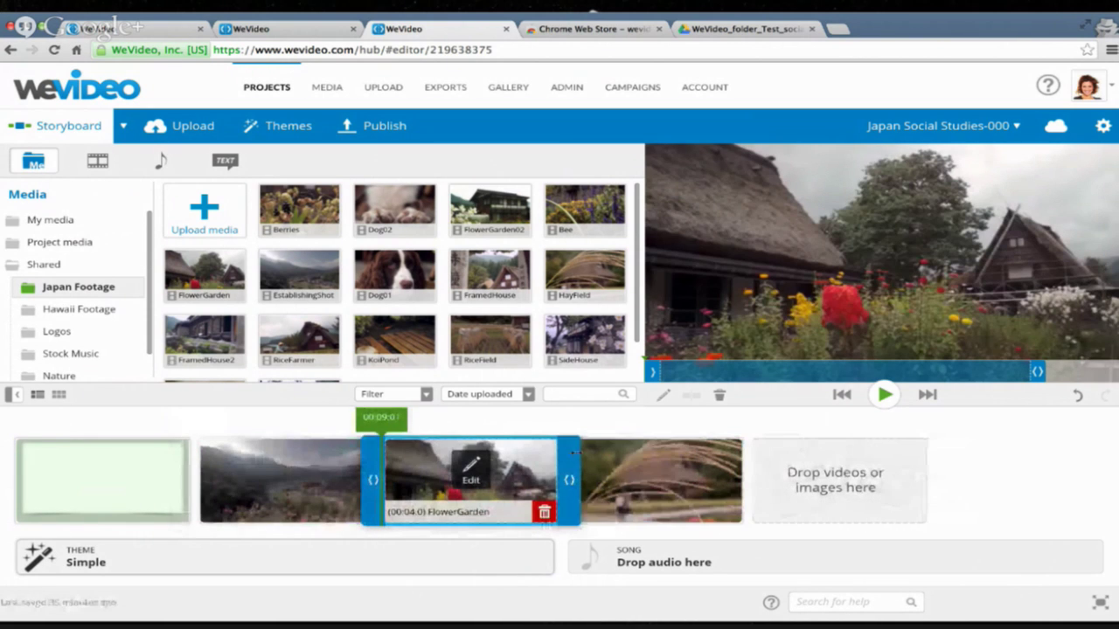
drag(468, 290, 749, 492)
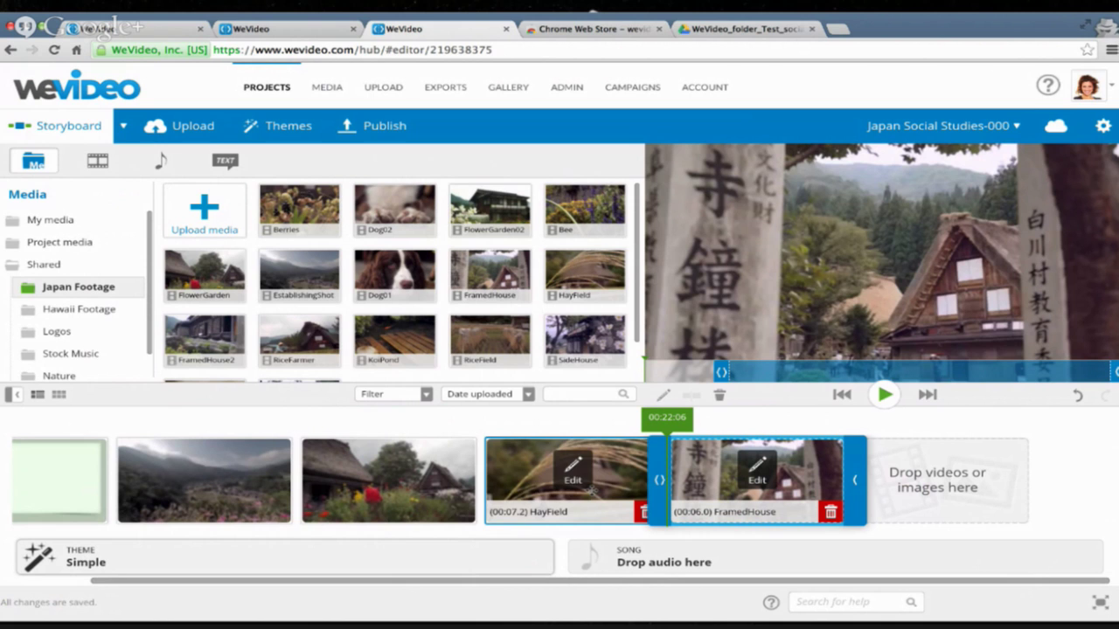
Switch to Timeline (Simple) mode and drop FramedHouse on the upper video track at 00:13:13
click(124, 125)
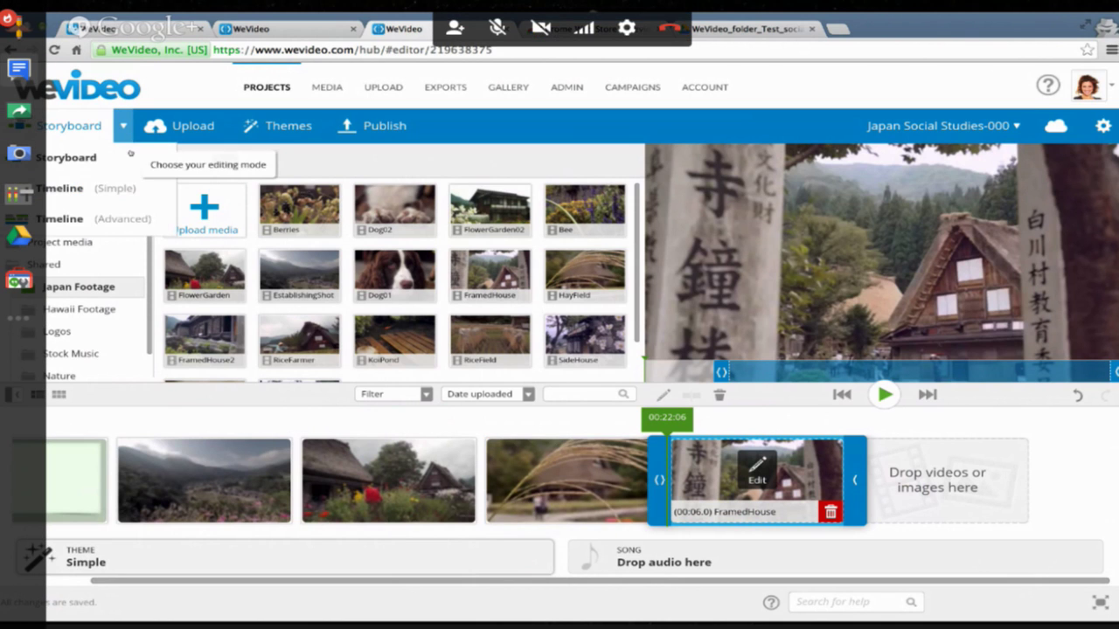
click(130, 190)
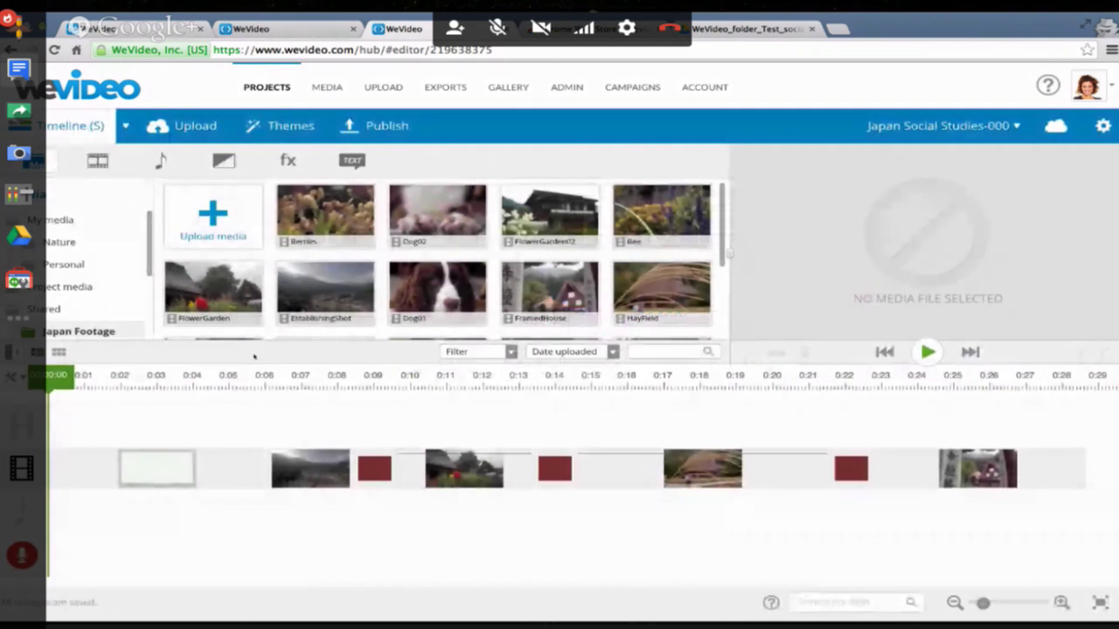
click(769, 474)
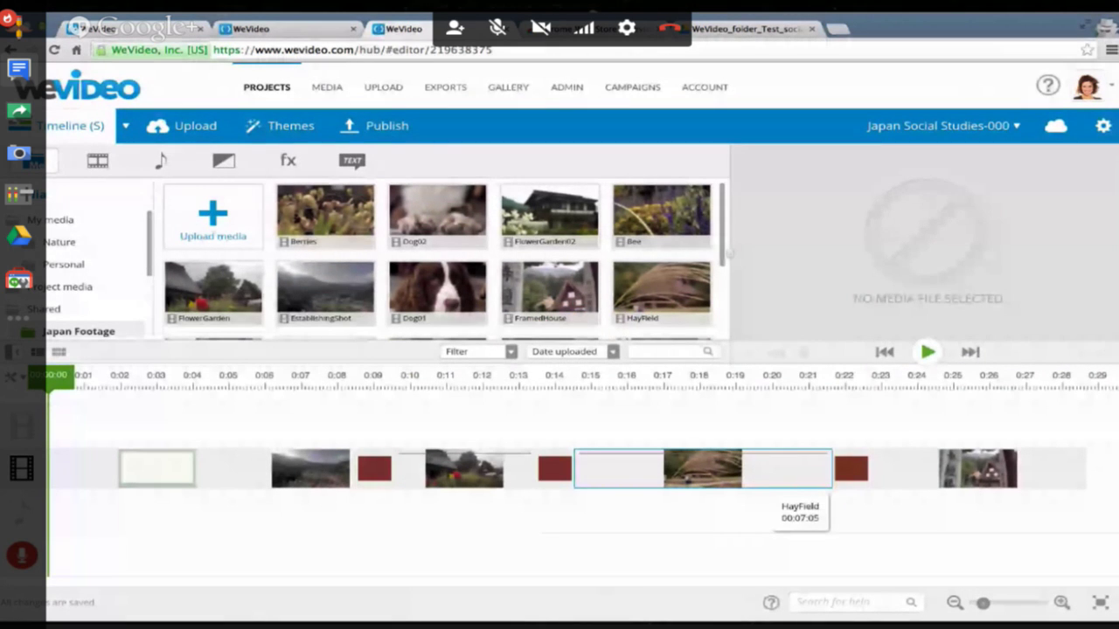
drag(548, 308, 592, 421)
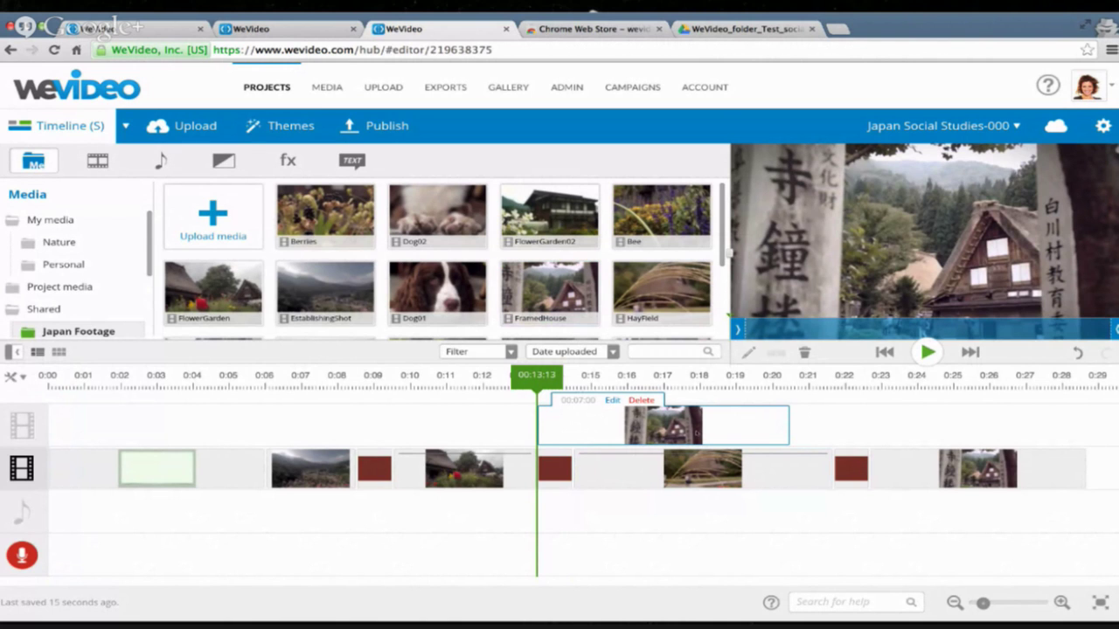
Scale the FramedHouse overlay down and position it top-left as a picture-in-picture
click(617, 401)
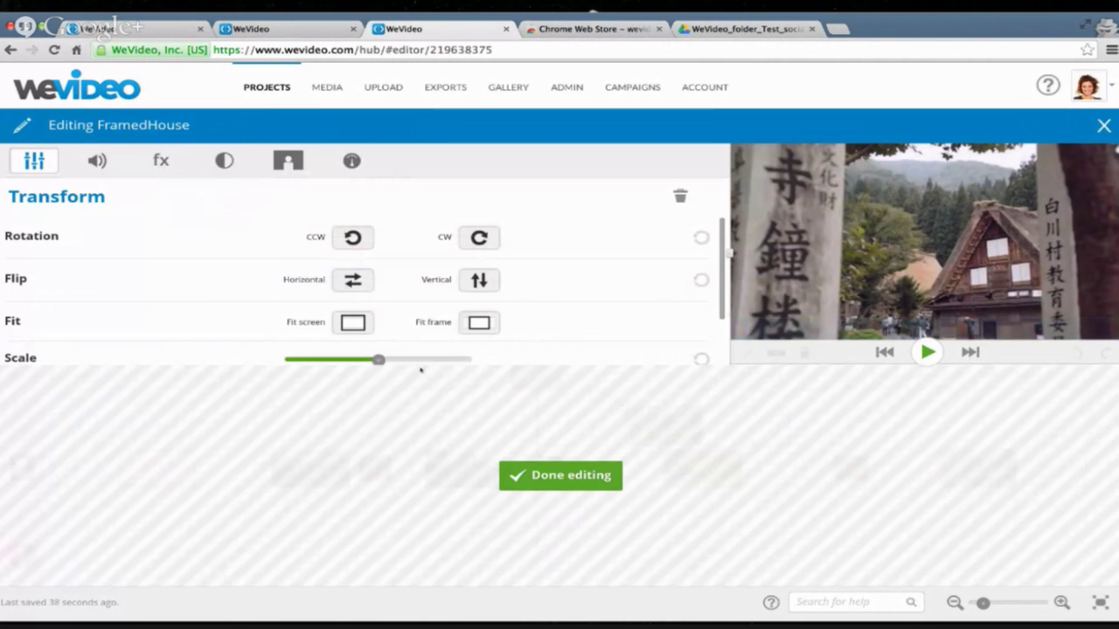
drag(379, 359, 324, 359)
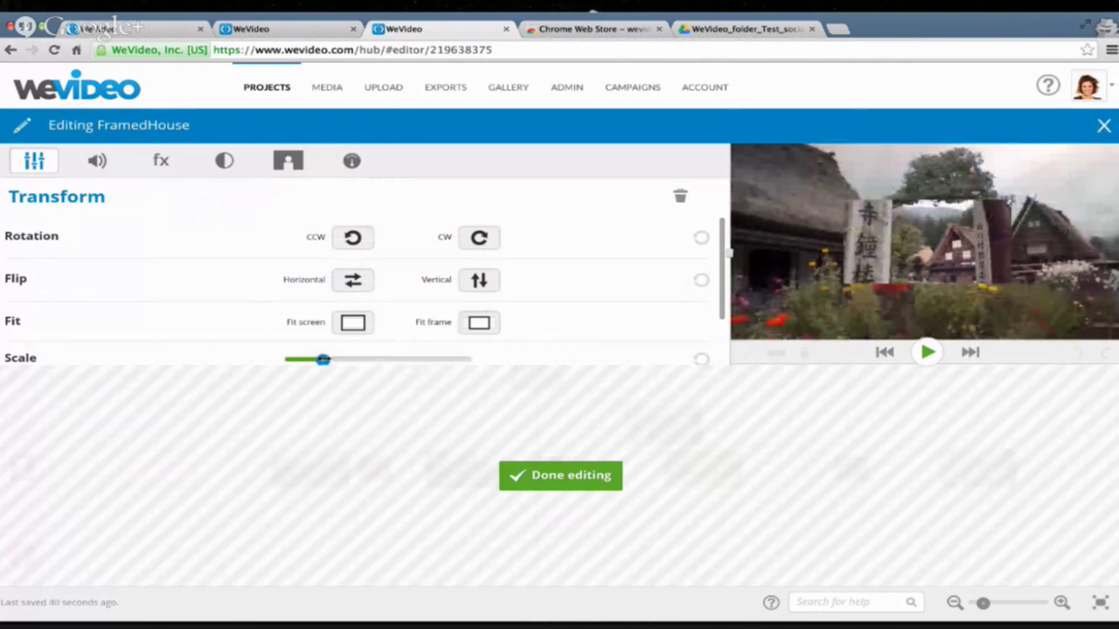
drag(920, 266, 810, 216)
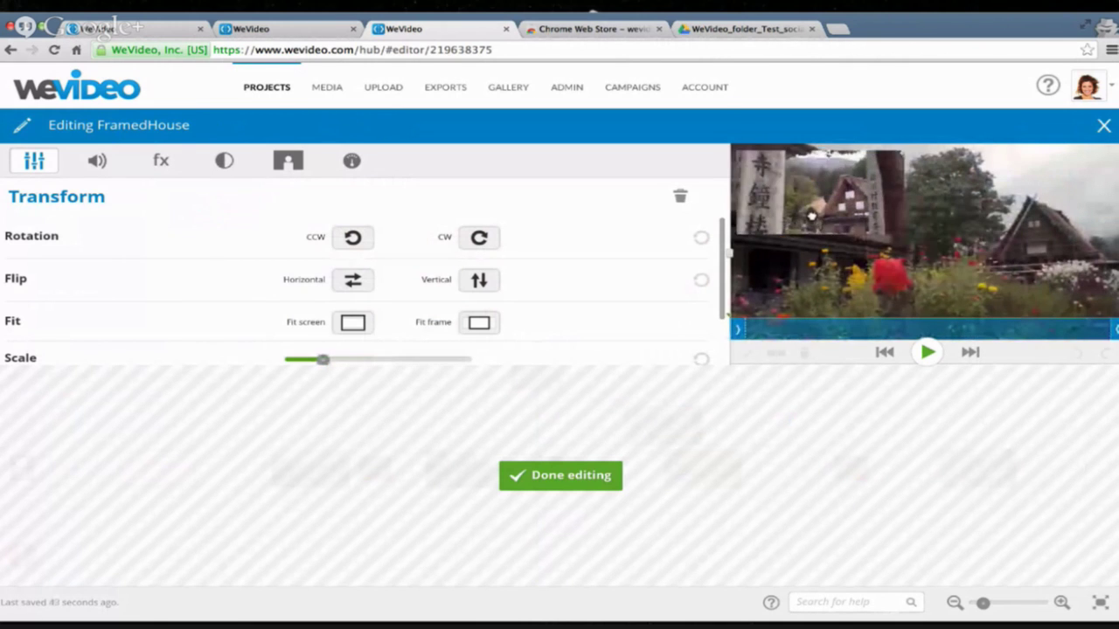
click(588, 473)
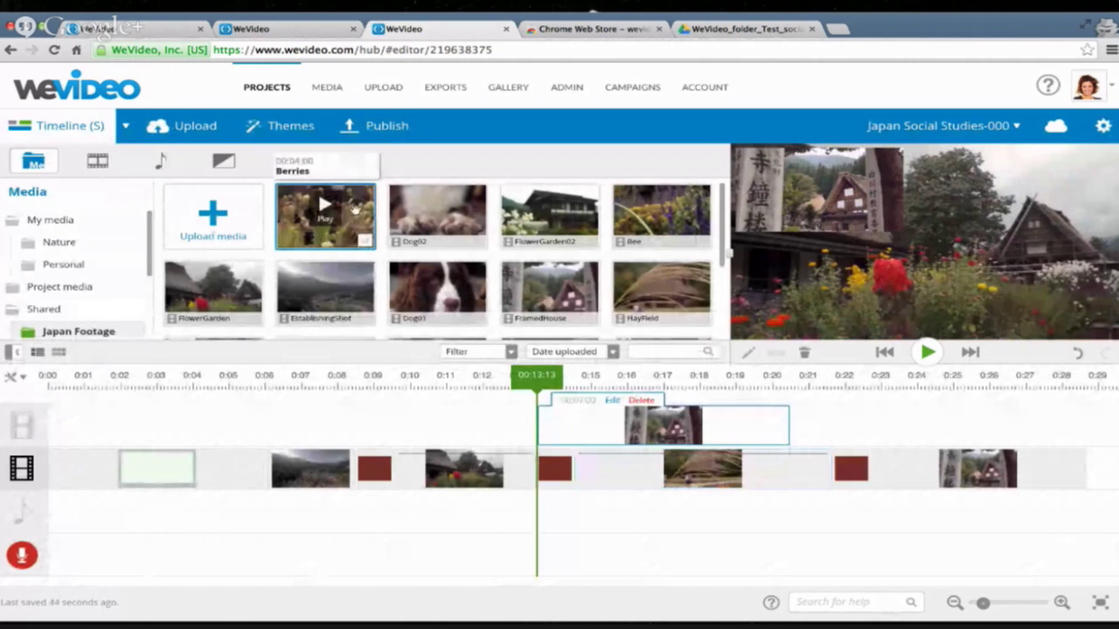
Try and delete a Text template, then add an Oval annotation to the top track near 0:05
click(352, 162)
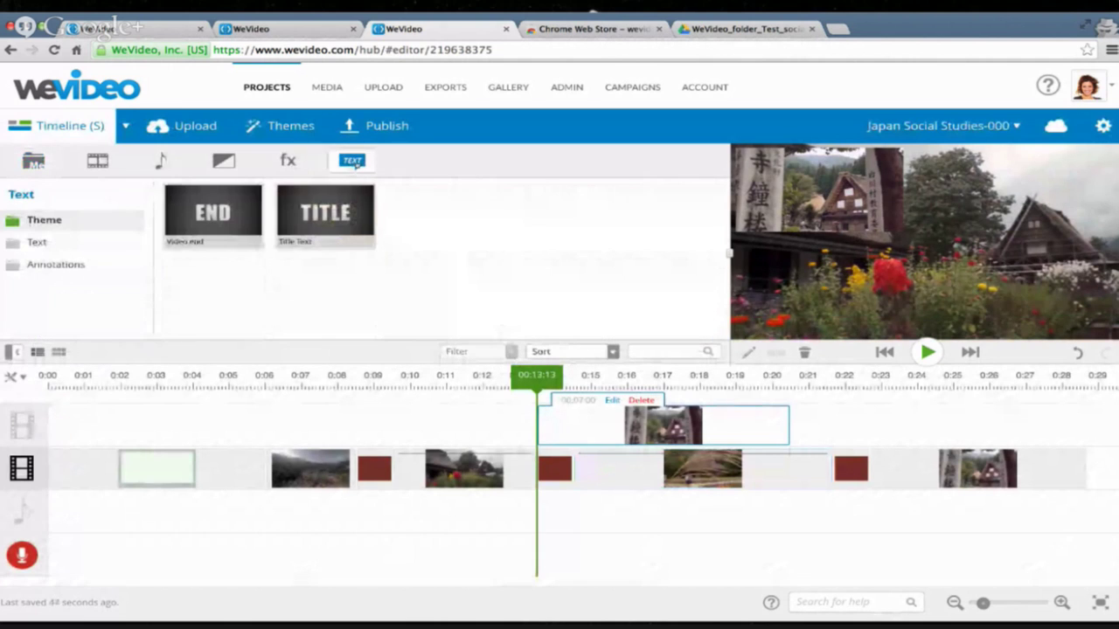
click(119, 244)
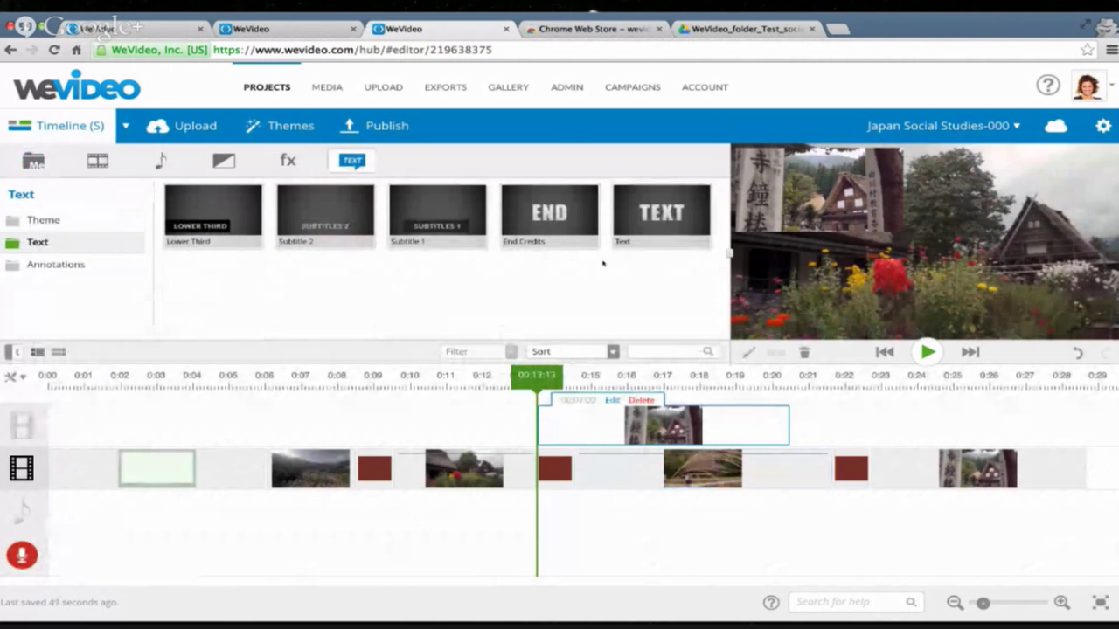
mouse_move(627, 236)
mouse_down()
mouse_move(732, 399)
mouse_move(726, 419)
mouse_up()
click(743, 377)
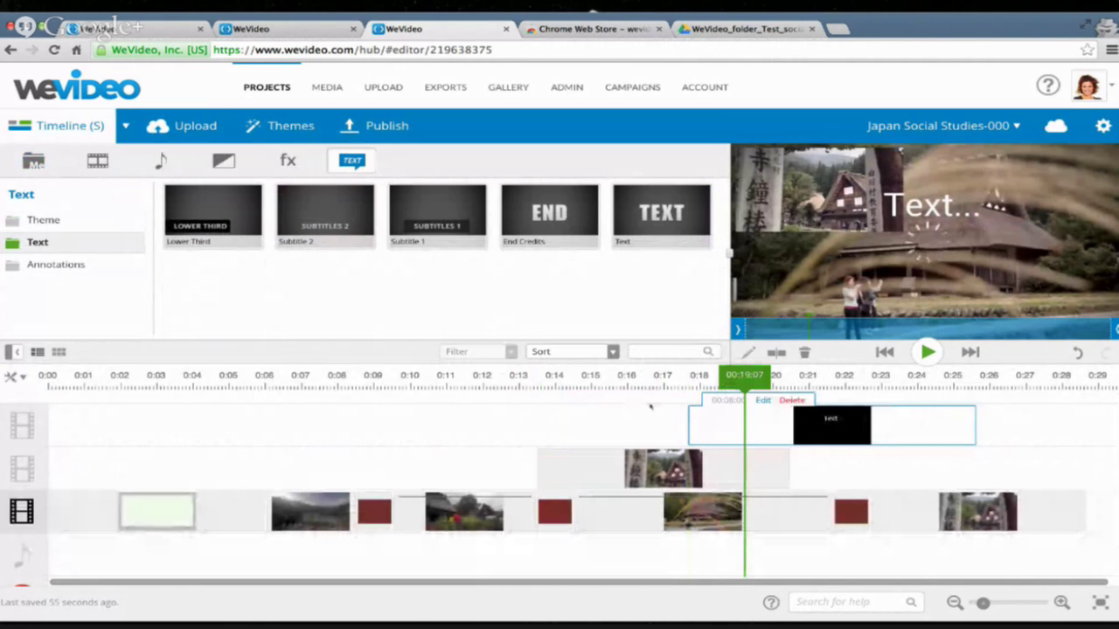
click(781, 400)
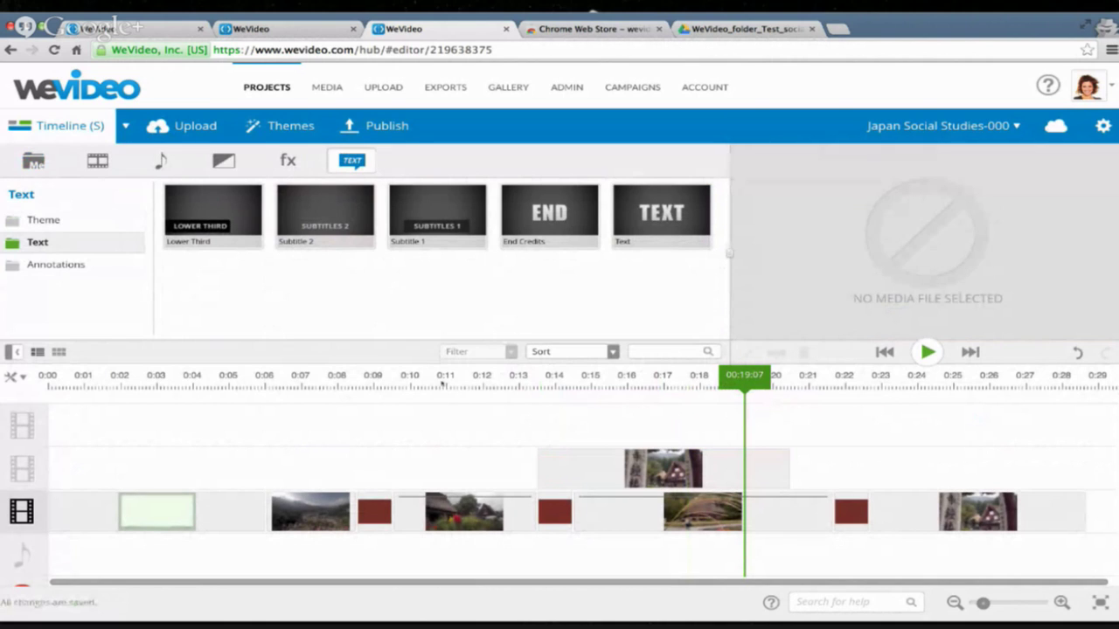
click(54, 270)
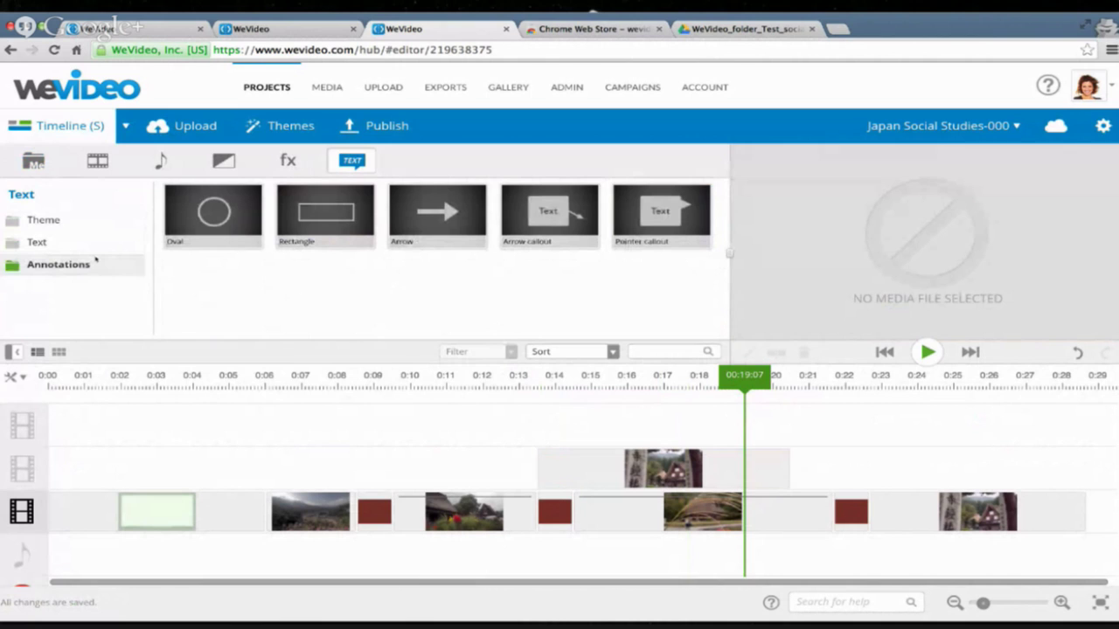
mouse_move(183, 228)
mouse_down()
mouse_move(263, 337)
mouse_move(277, 425)
mouse_up()
Give the oval a 6 px orange outline and shift it lower-left over the village
click(343, 386)
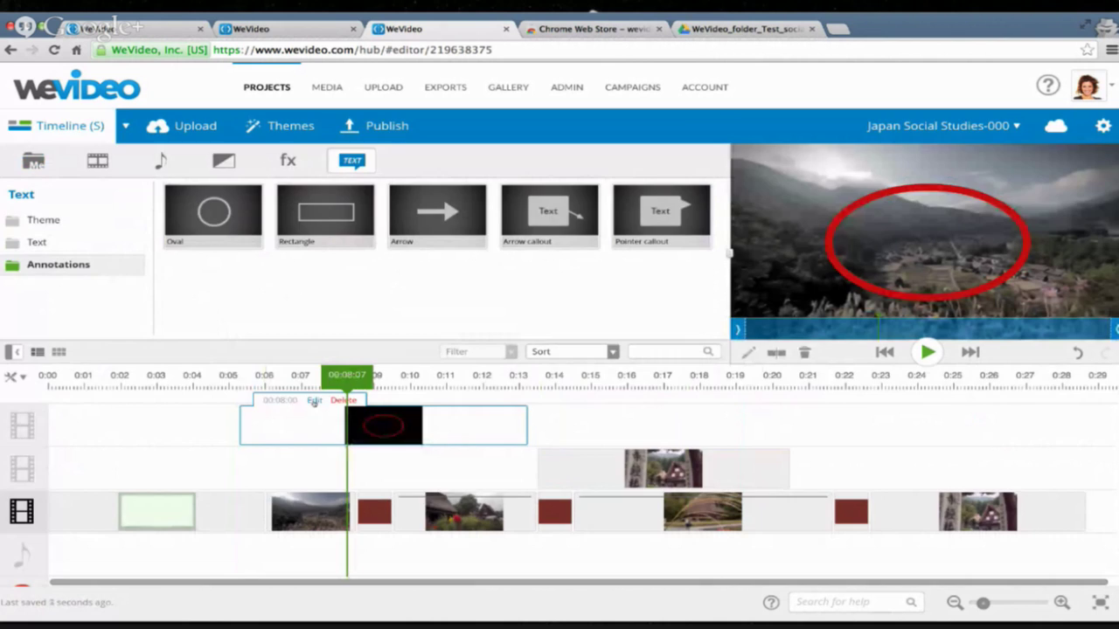
click(314, 402)
drag(333, 294, 230, 292)
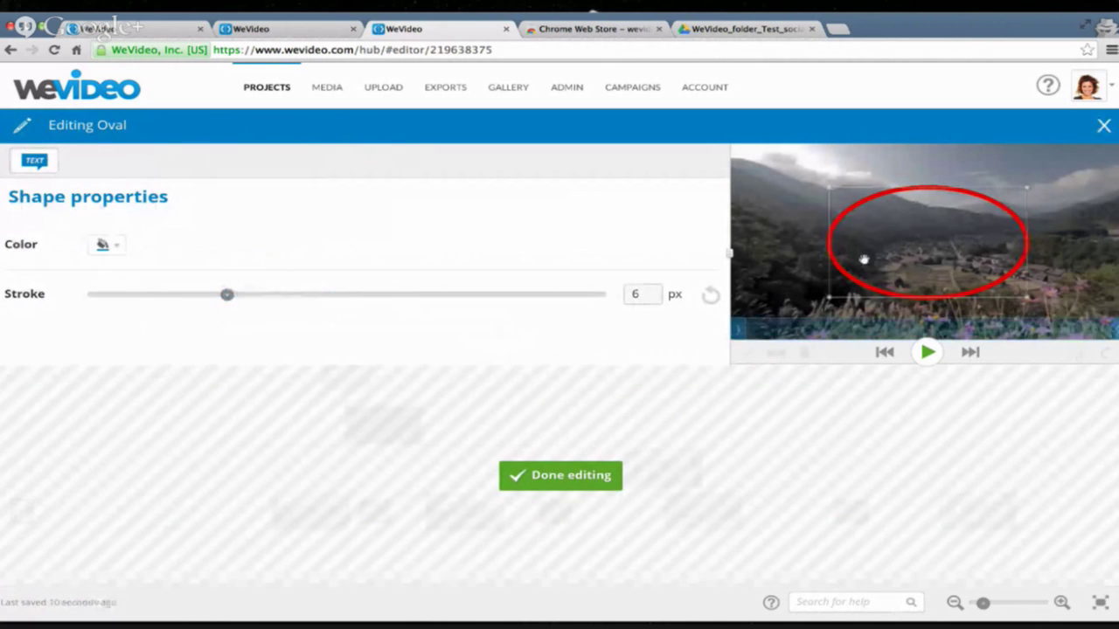
mouse_move(862, 253)
mouse_down()
mouse_move(819, 292)
mouse_move(774, 304)
mouse_move(805, 302)
mouse_up()
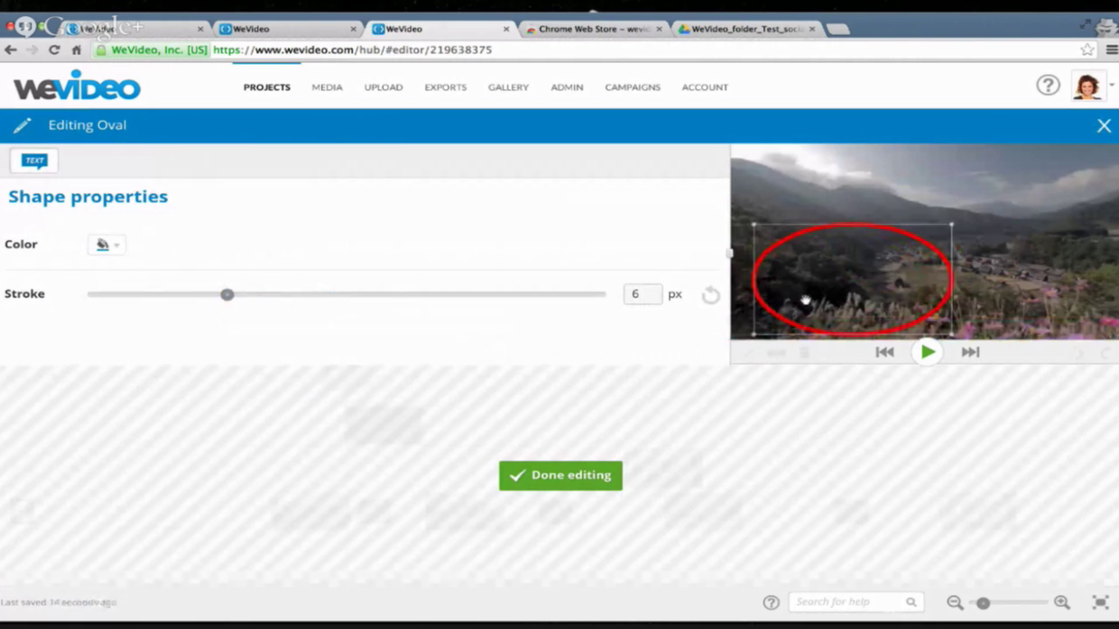
click(111, 249)
click(132, 285)
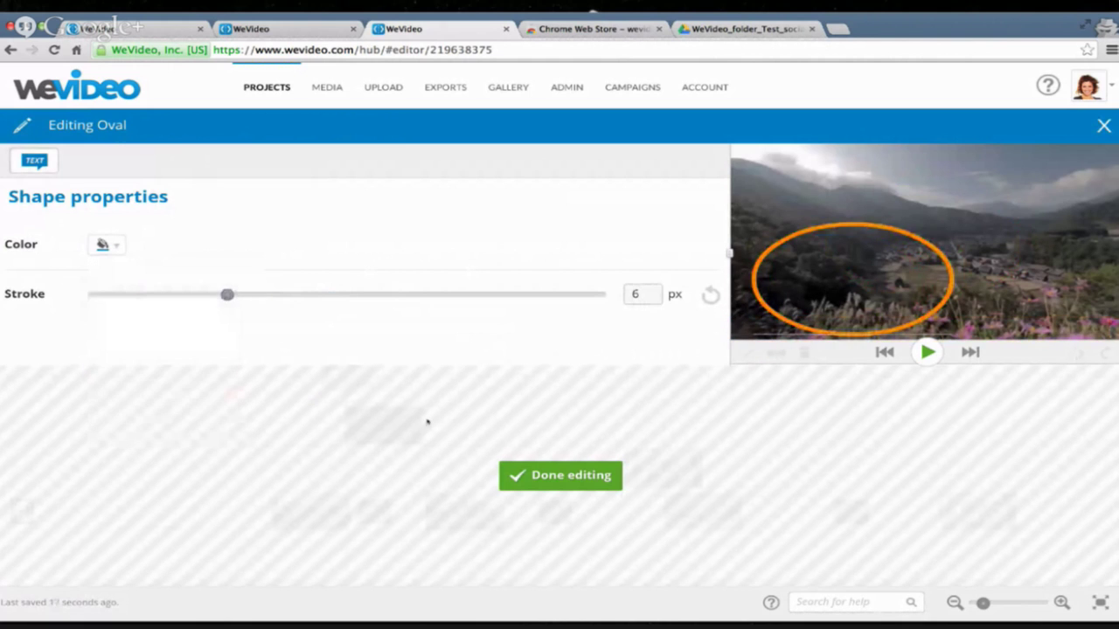
click(559, 475)
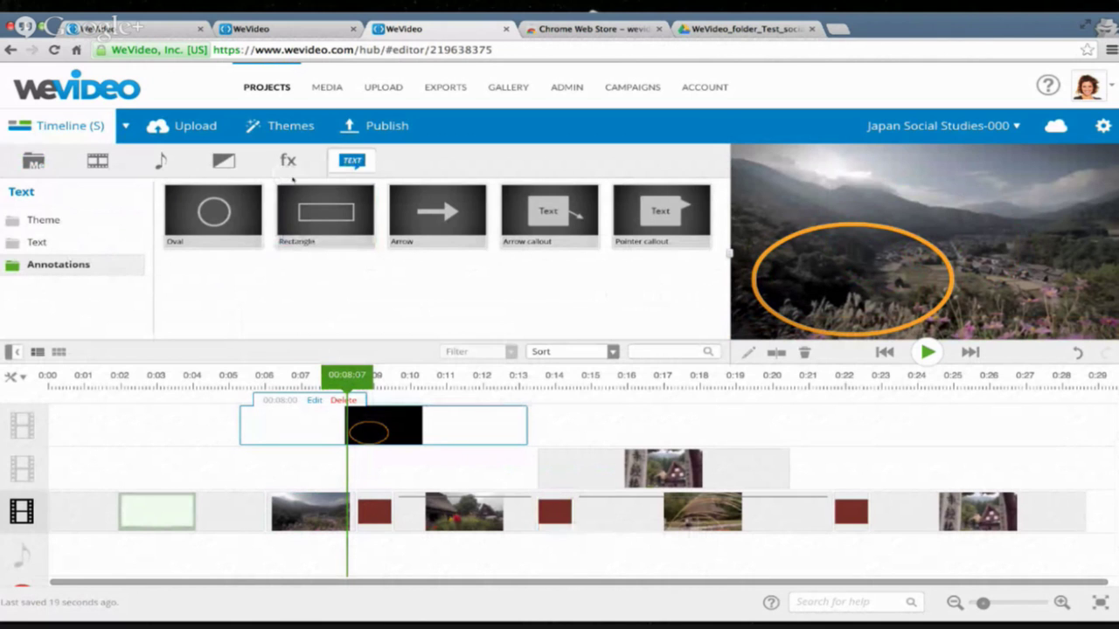
After previewing Holiday Greeting and Undercover, apply the 1960 theme with its music and transitions
click(290, 128)
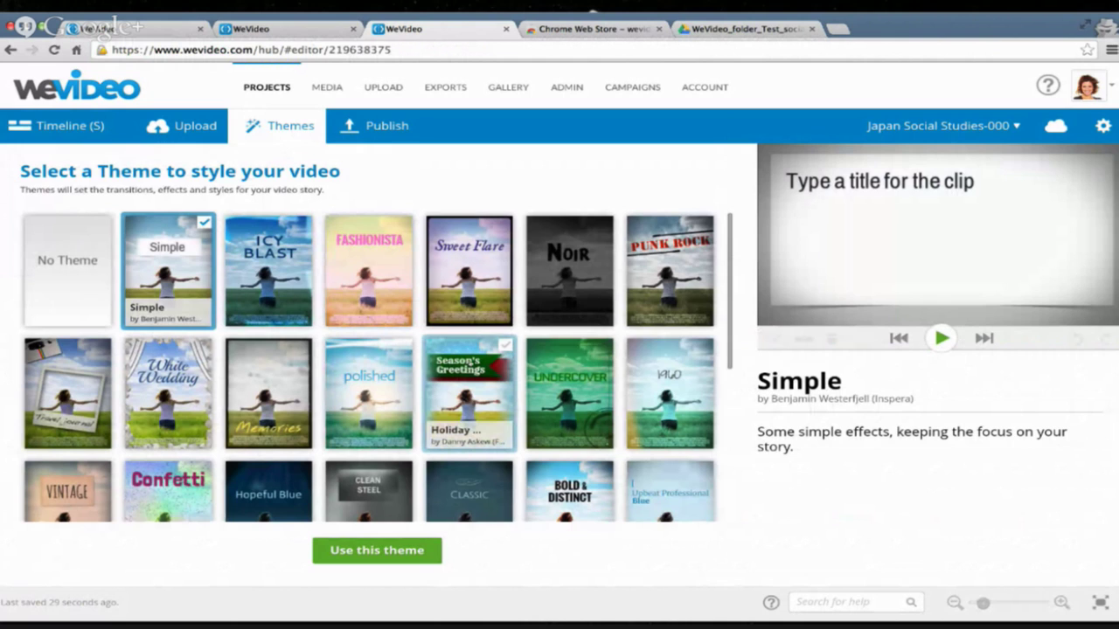
click(469, 393)
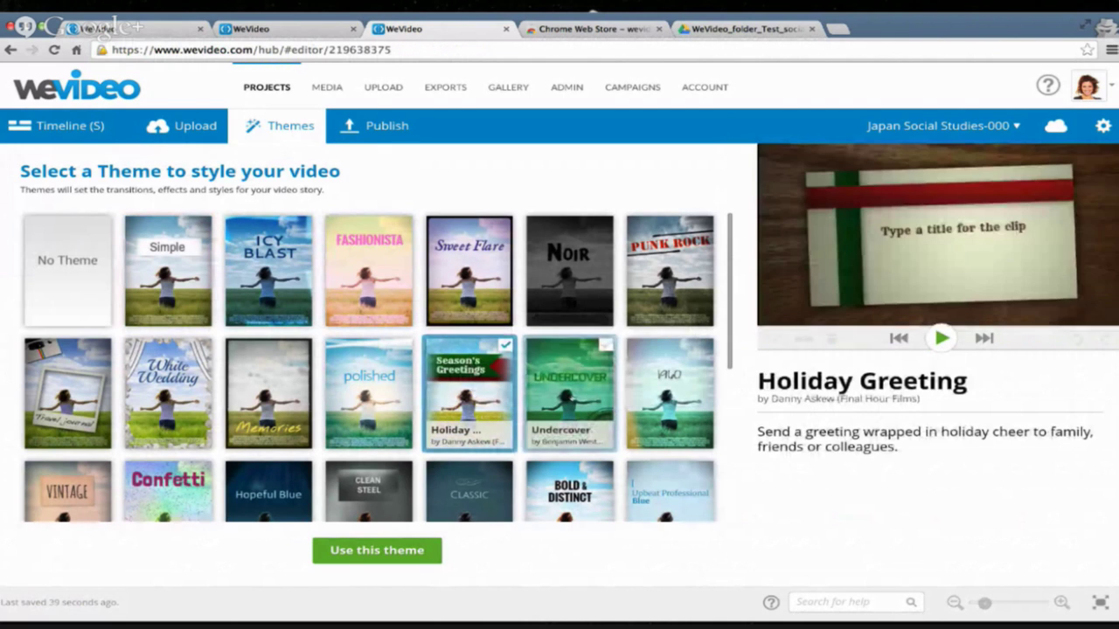
click(569, 393)
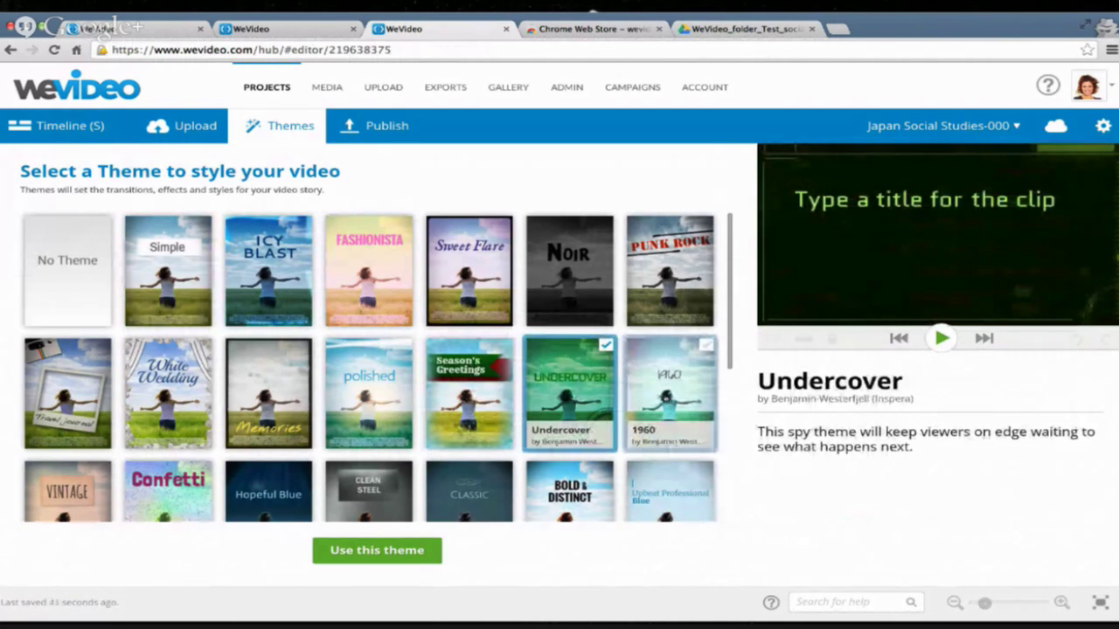
click(656, 396)
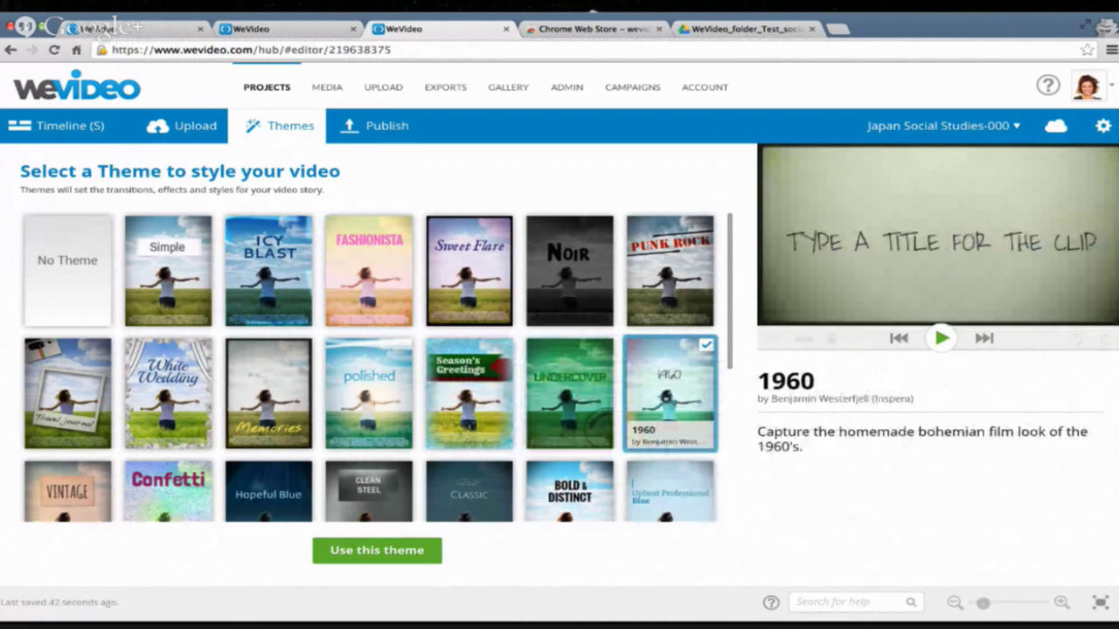
click(407, 555)
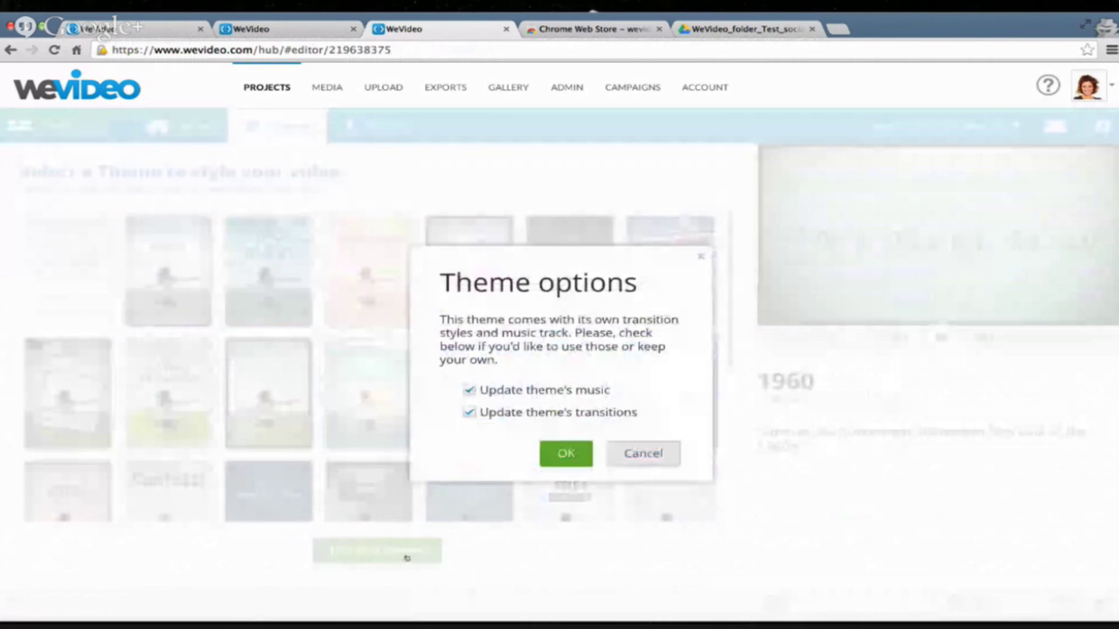
click(556, 453)
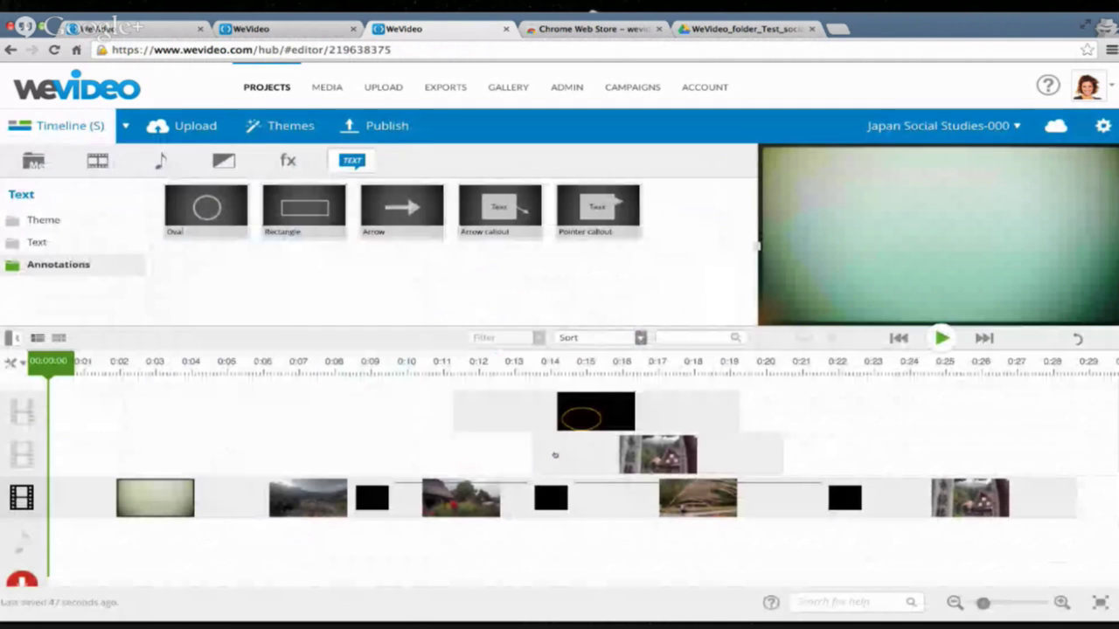
Move the playhead to about 0:07 to preview the 1960-themed mountain village shot
click(310, 365)
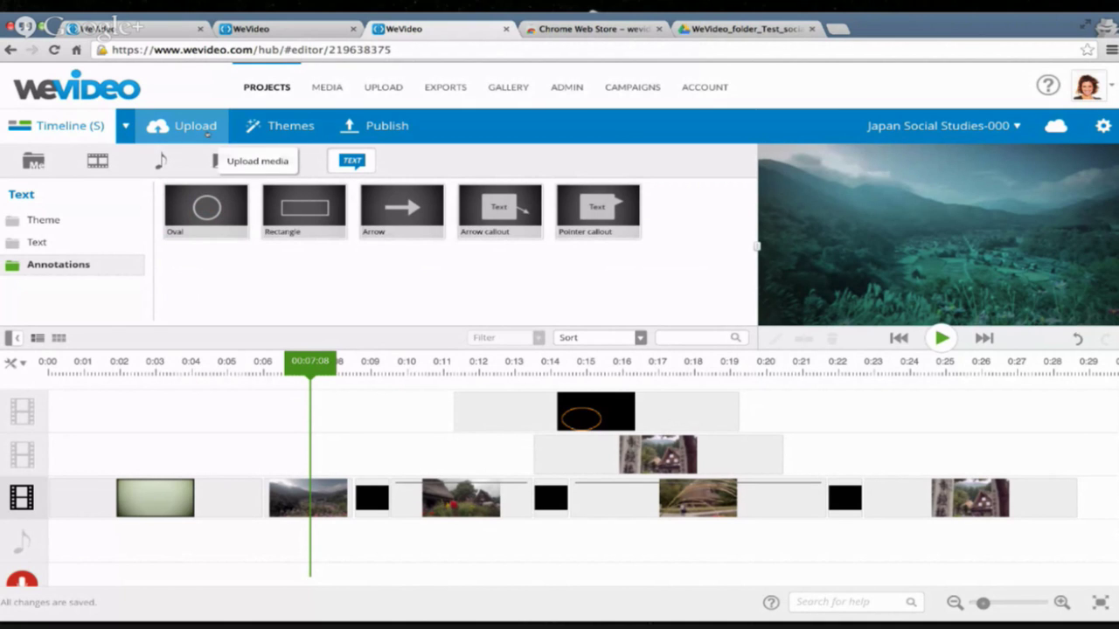
click(207, 133)
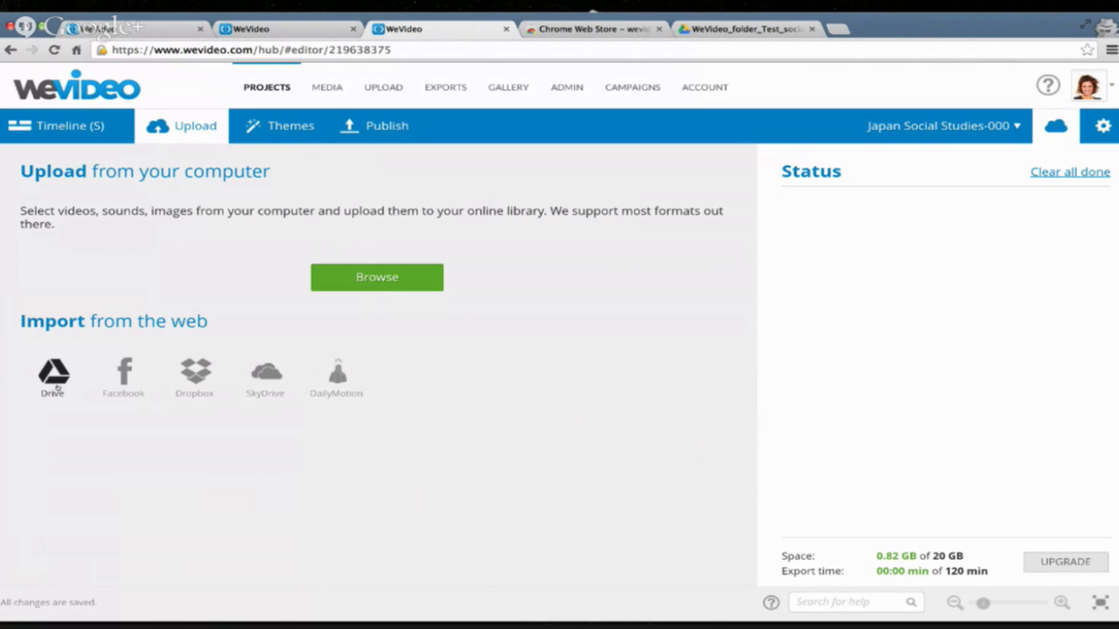
click(54, 125)
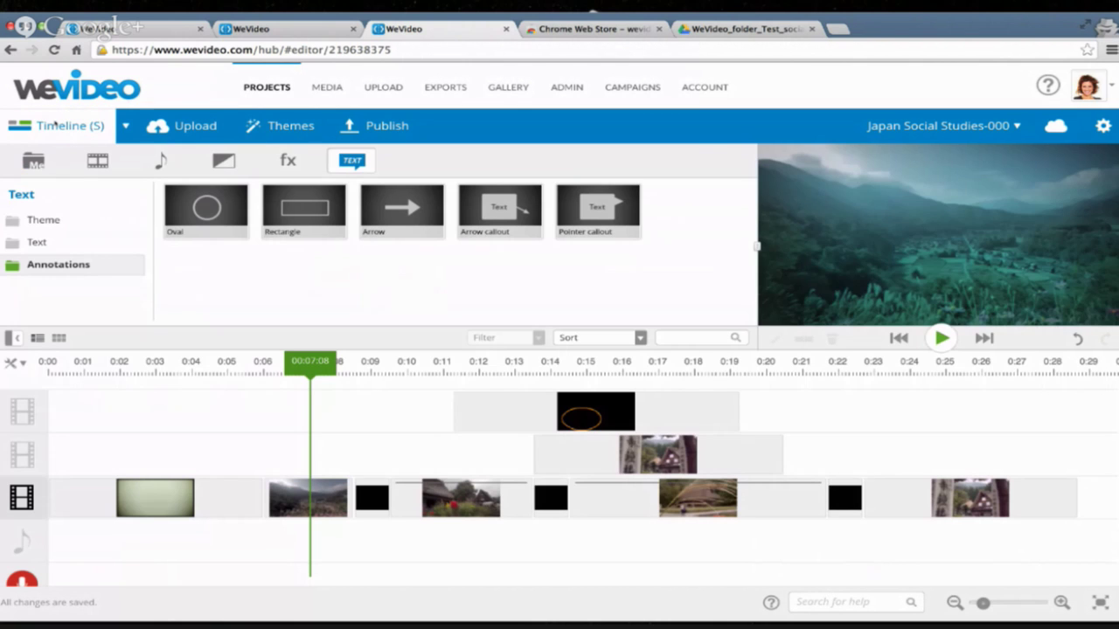
Show the Media library with the project's clips, such as FramedHouse and HayField
click(33, 160)
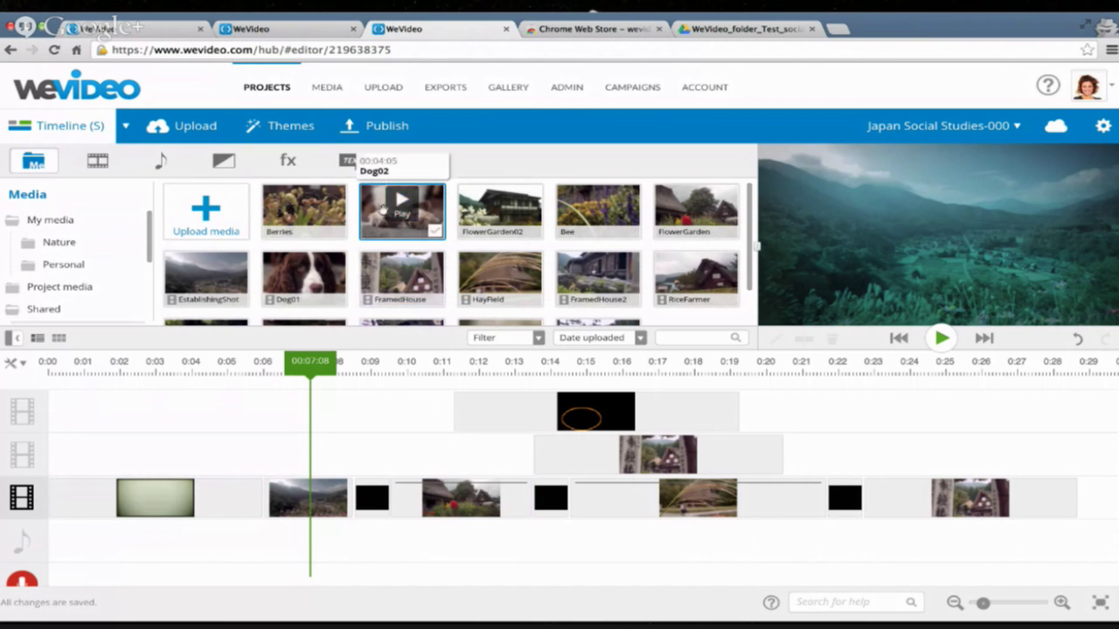
mouse_move(422, 262)
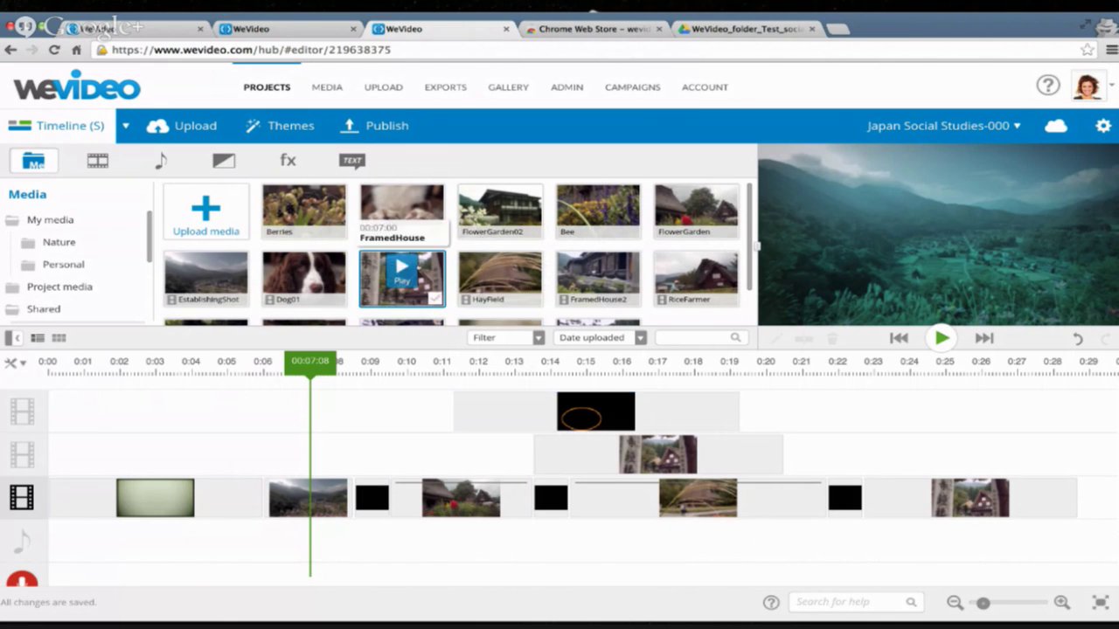
Place Dip To Black near 0:07 and Wipe right near 0:13 on the main track, then preview from 0:11
click(229, 166)
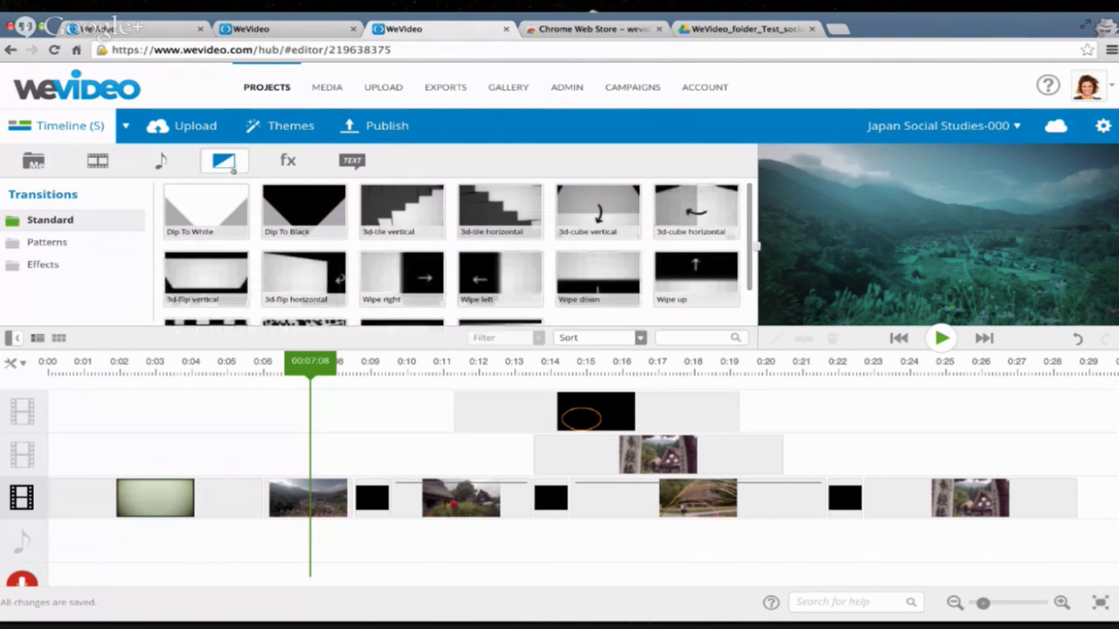
drag(302, 192, 372, 497)
drag(402, 280, 575, 501)
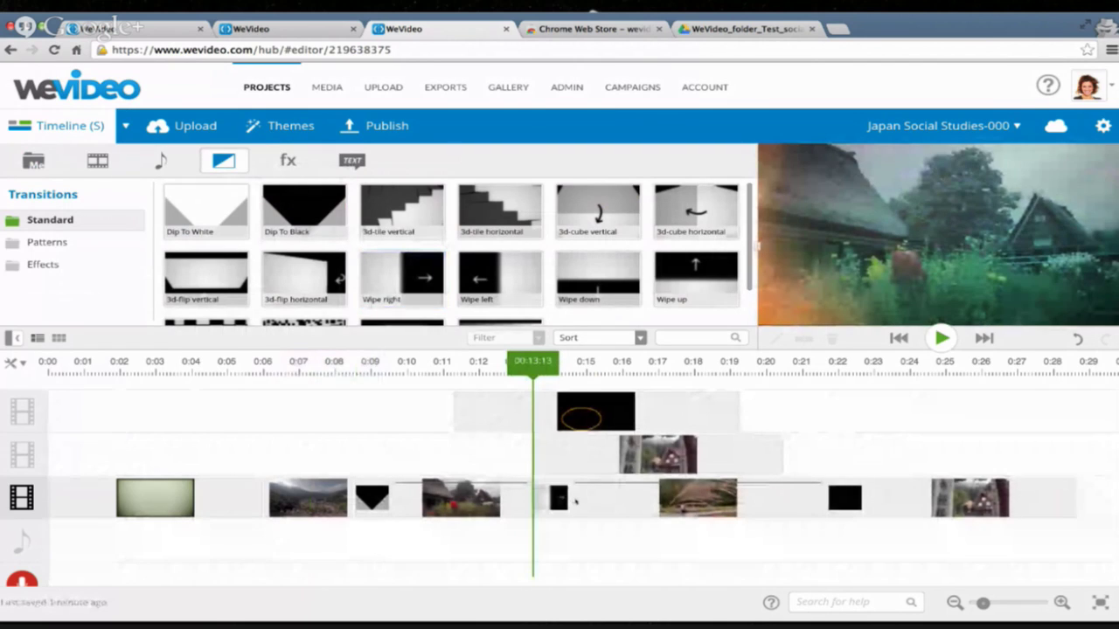
click(463, 366)
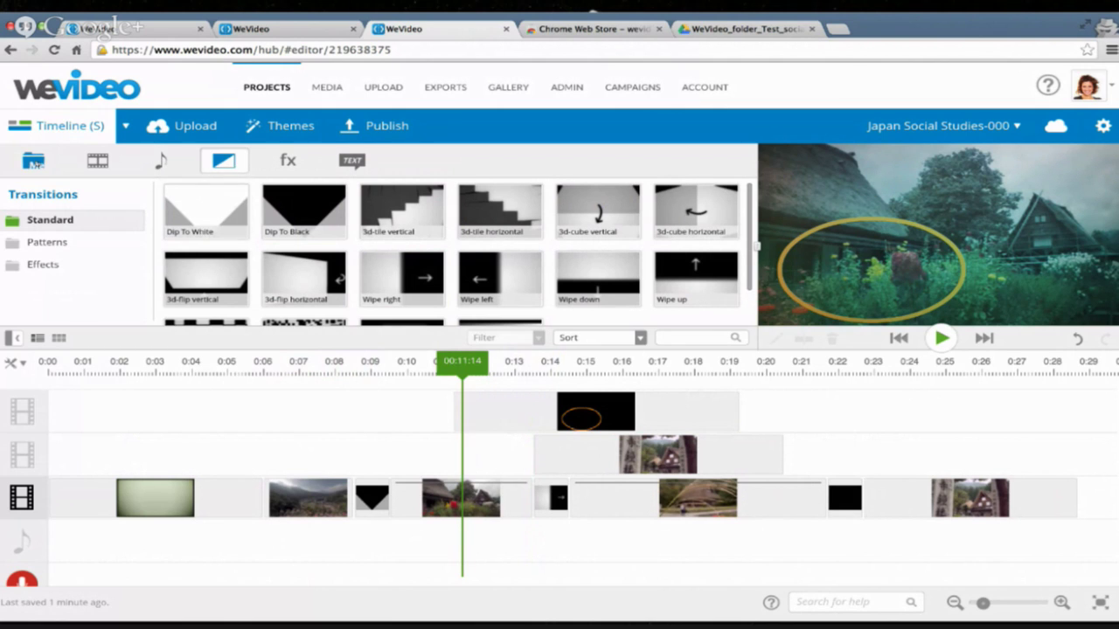
click(34, 161)
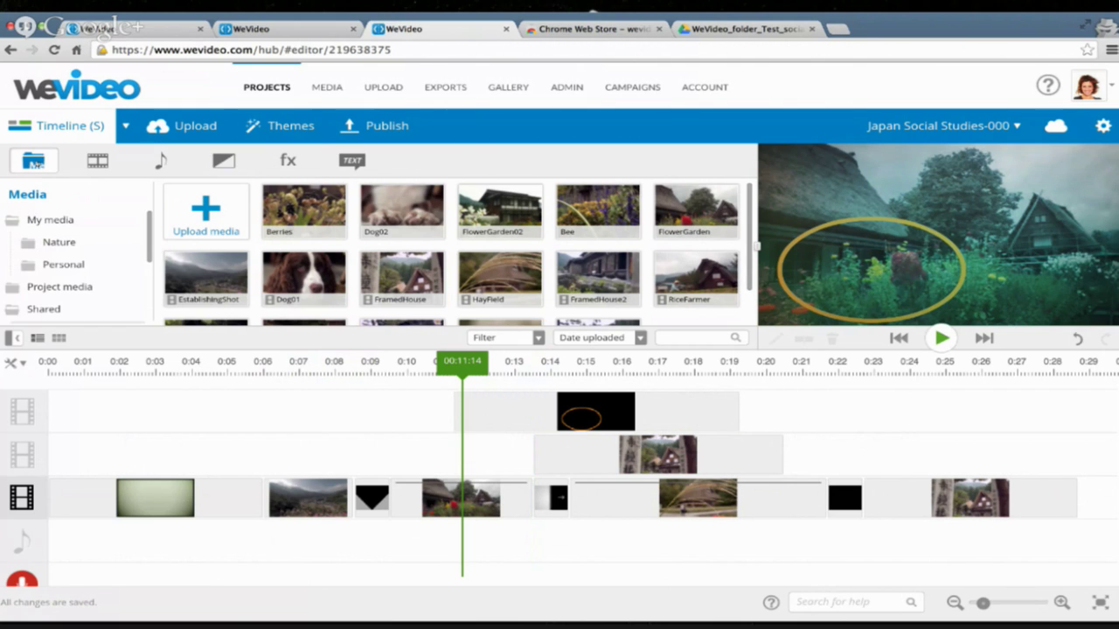
In the admin hub's Projects list, open the Japanese Culture invite dialog and cancel it without inviting anyone
click(131, 29)
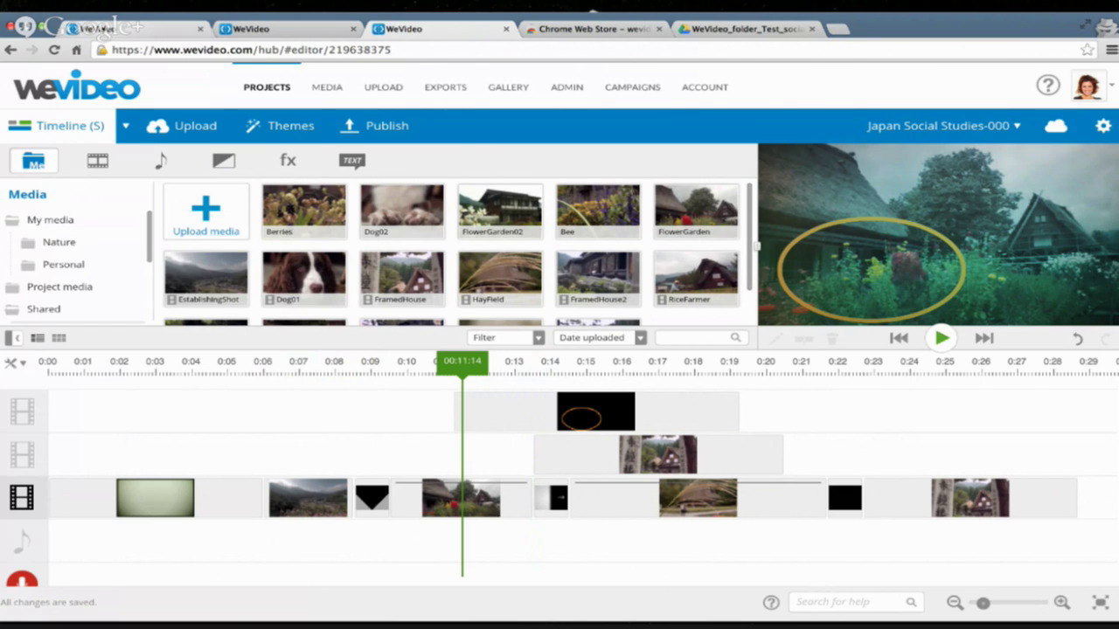
click(267, 87)
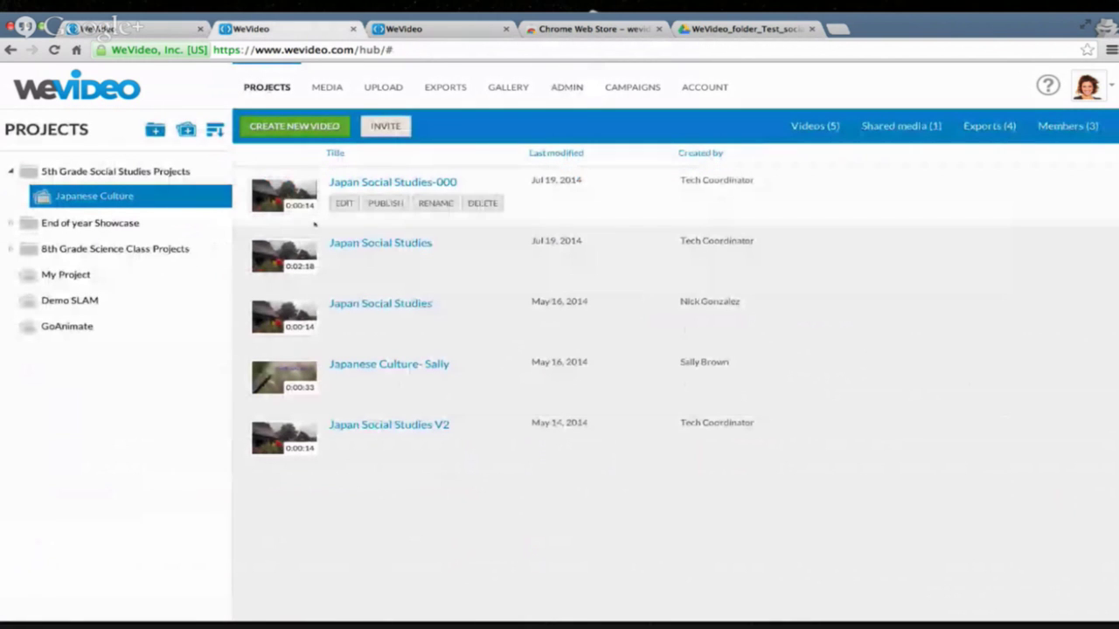
click(392, 126)
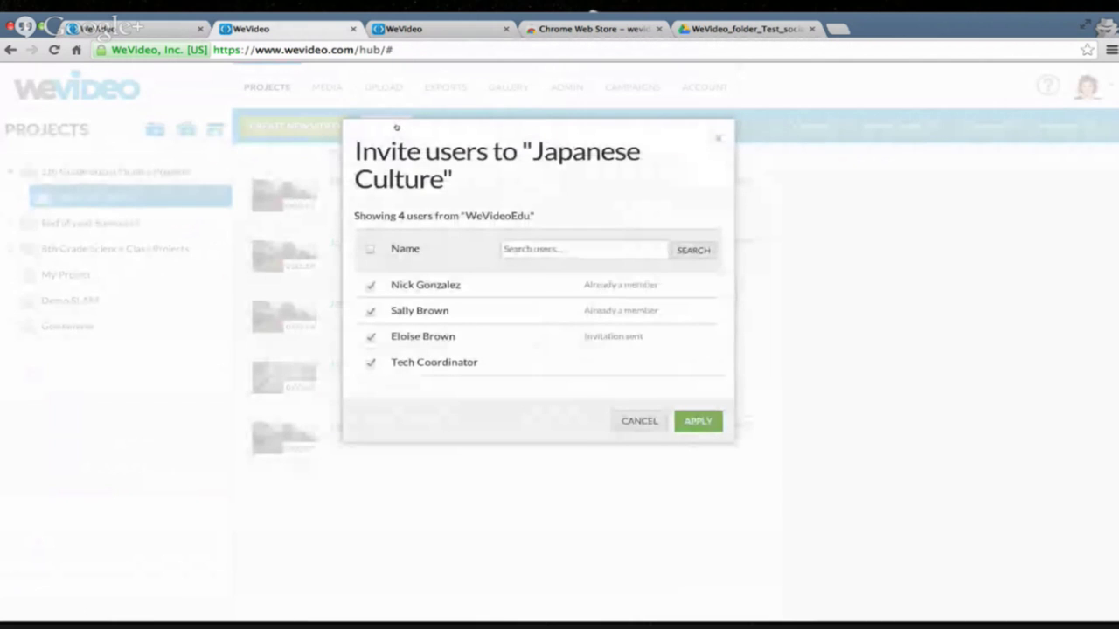
click(652, 421)
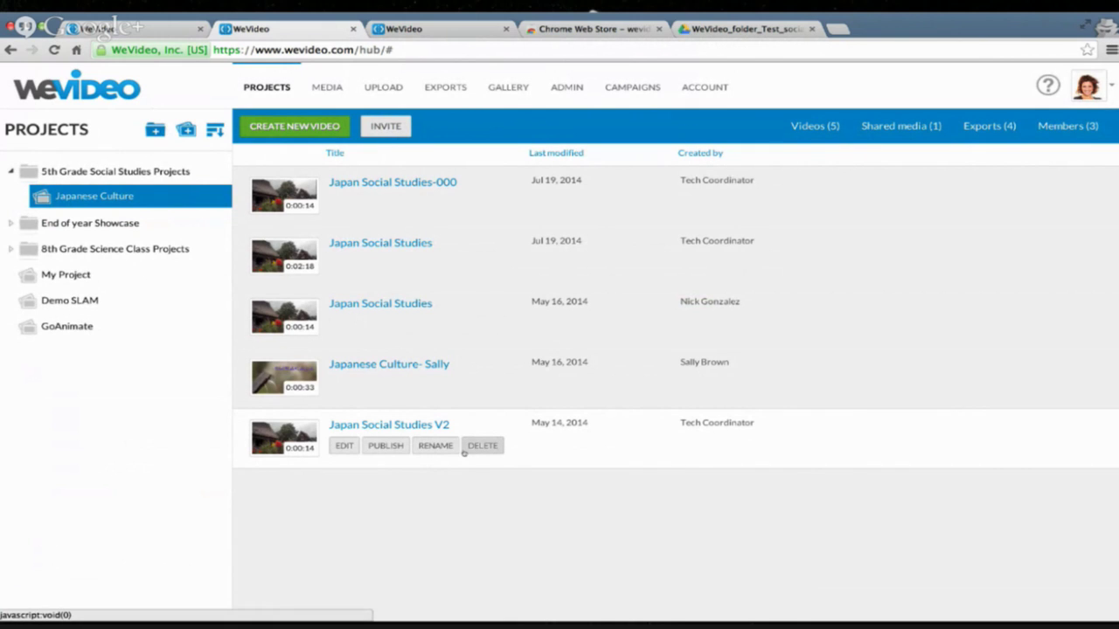
Launch Japan Social Studies V2 in the editor from its EDIT button
click(345, 448)
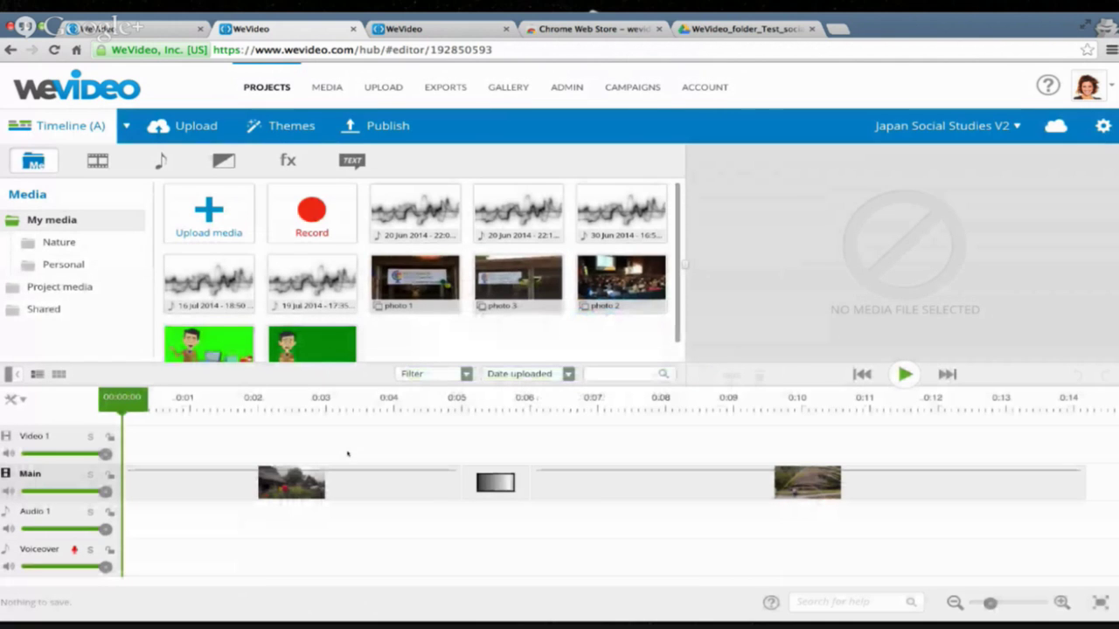
Browse the Shared media folders Japan Footage, Stock Music and Logos, ending on the Japan Footage clips
click(55, 311)
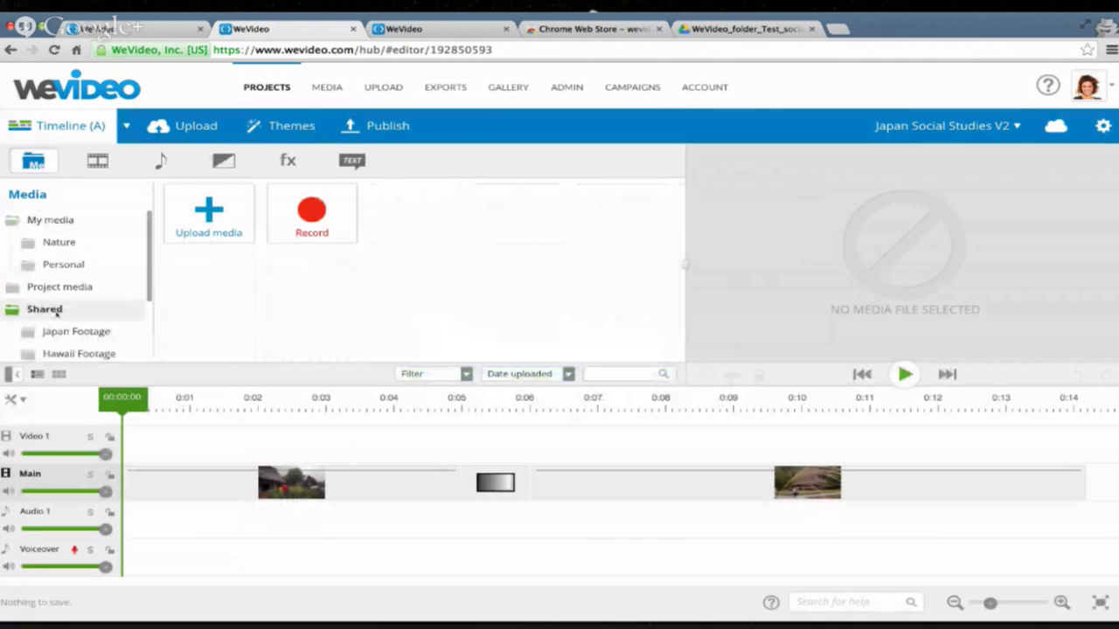
drag(150, 272, 151, 323)
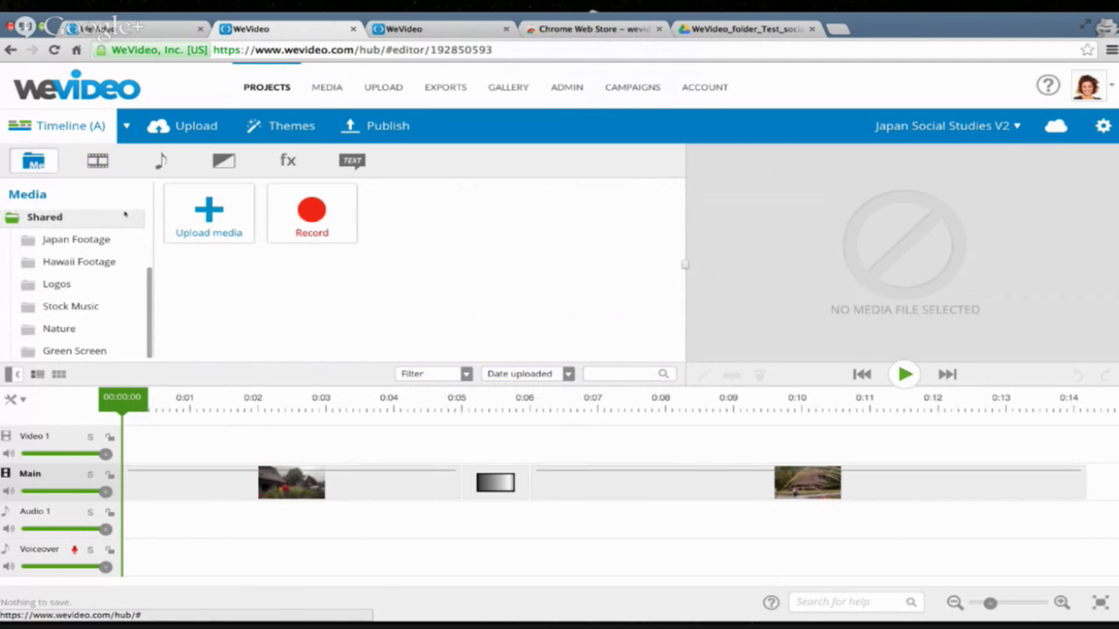
click(73, 243)
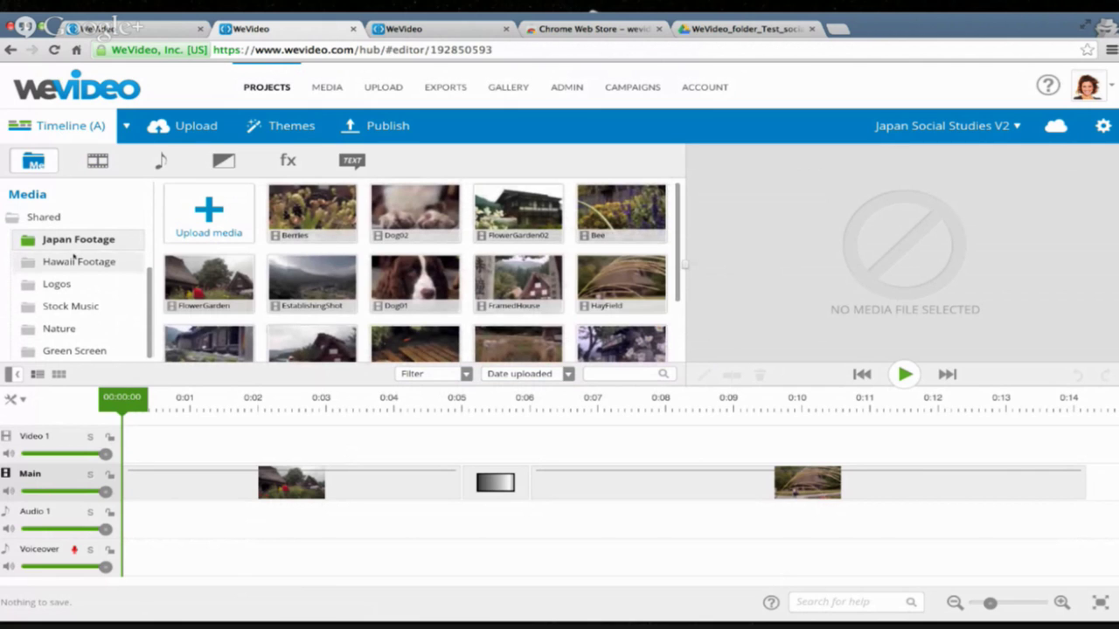
click(75, 306)
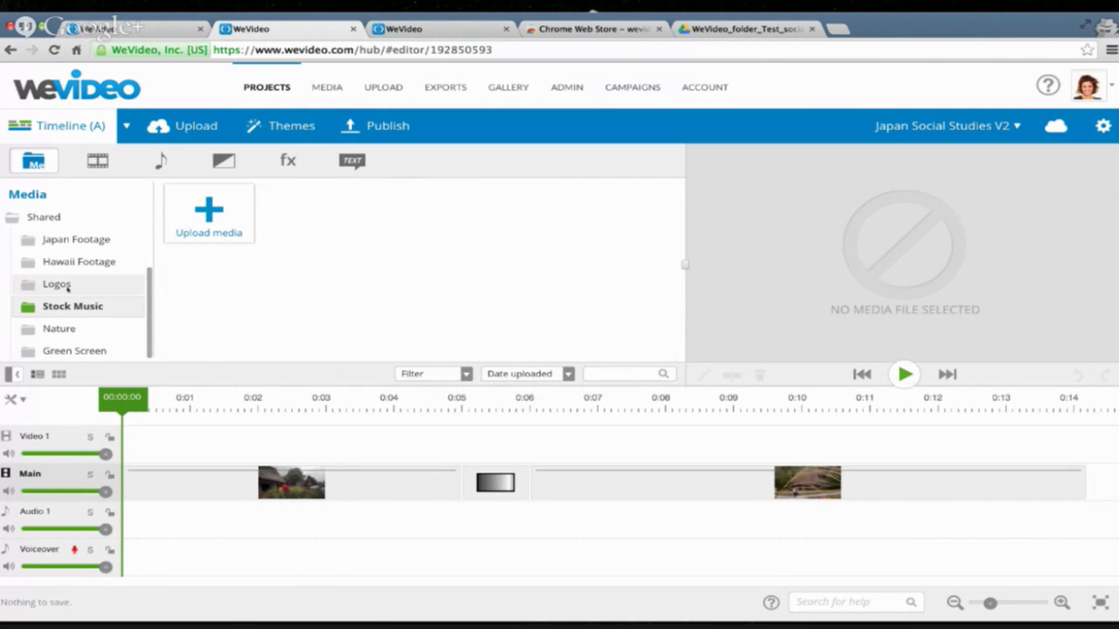
click(68, 286)
click(77, 239)
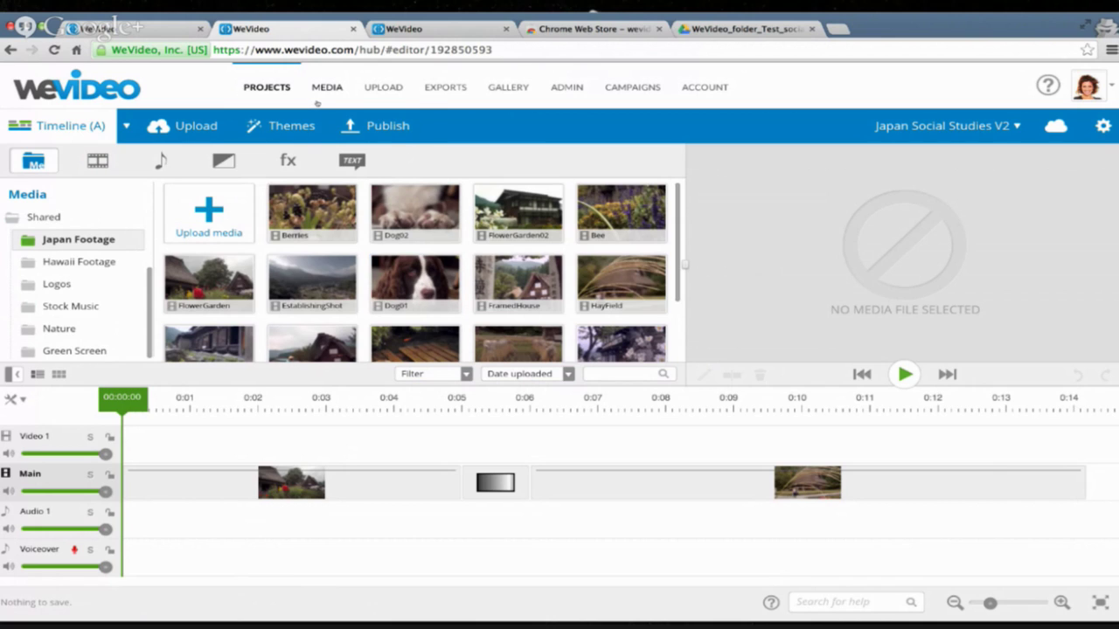
In Projects, expand 5th Grade Social Studies Projects and list the Japanese Culture folder's five videos
click(166, 32)
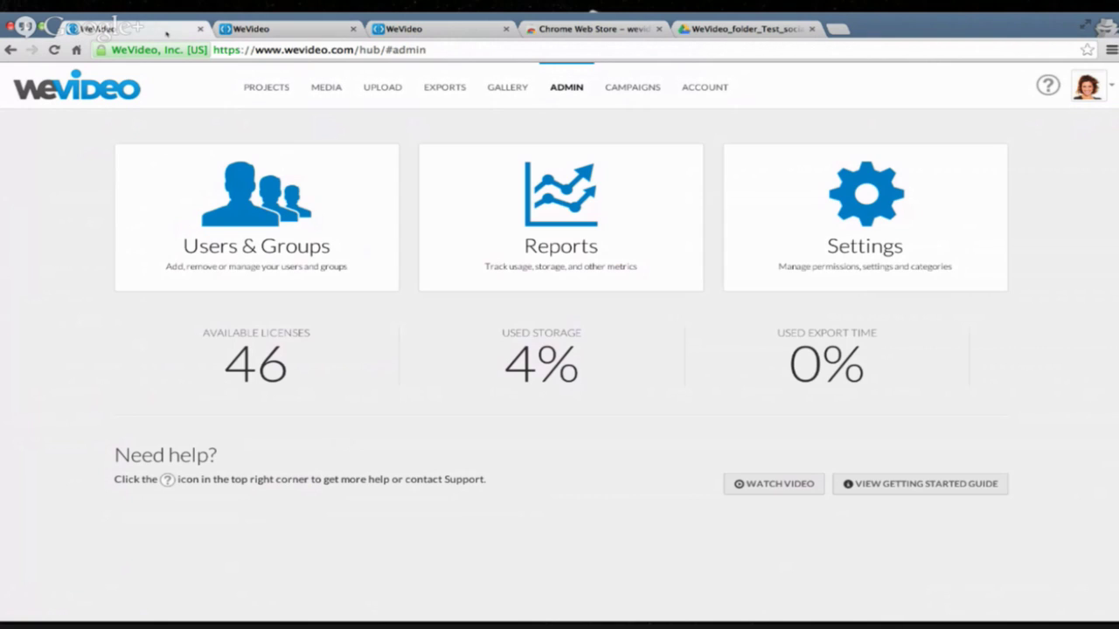
click(254, 93)
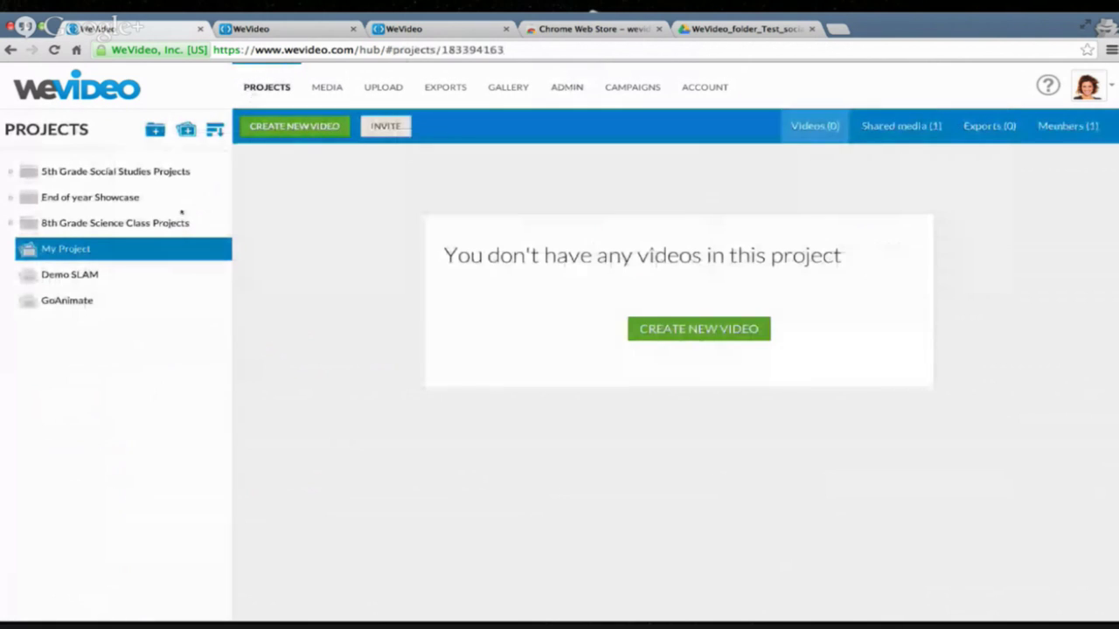
click(134, 171)
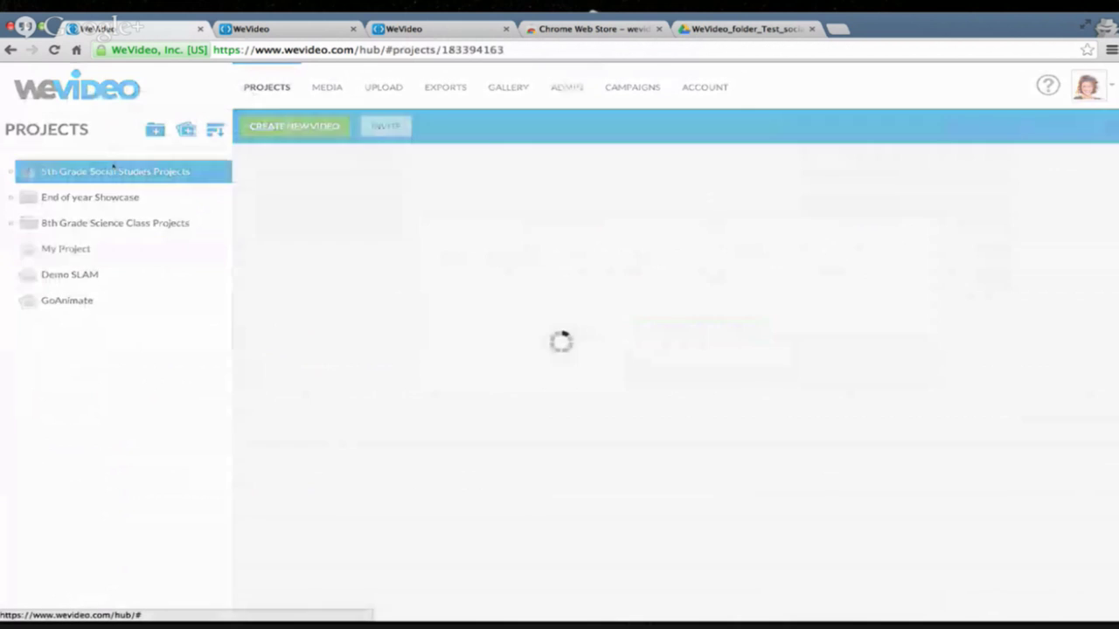
click(143, 195)
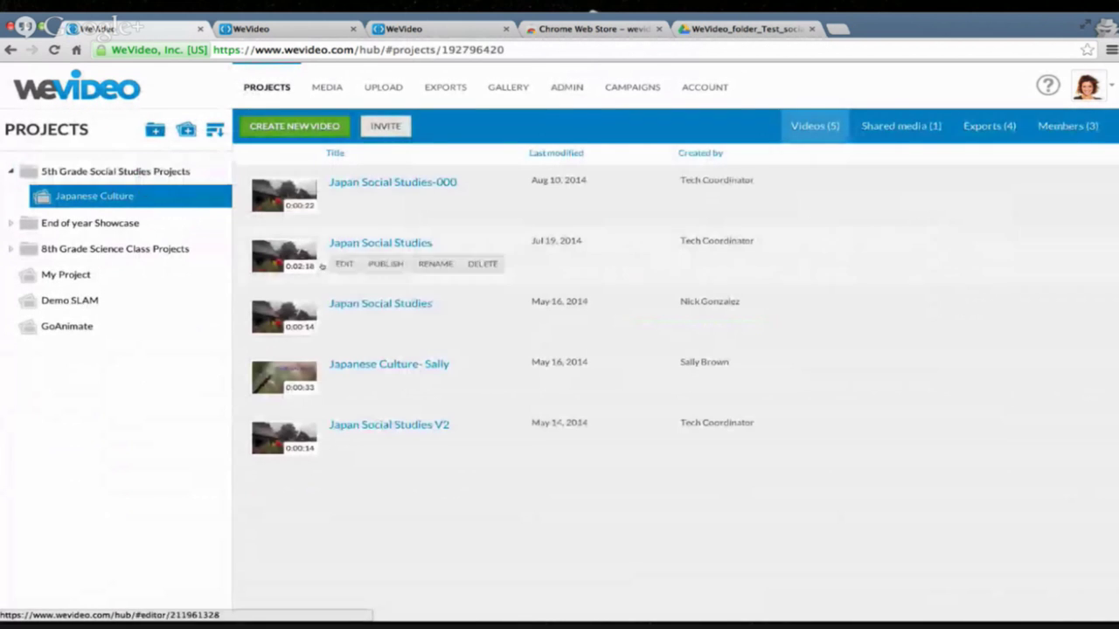
mouse_move(343, 296)
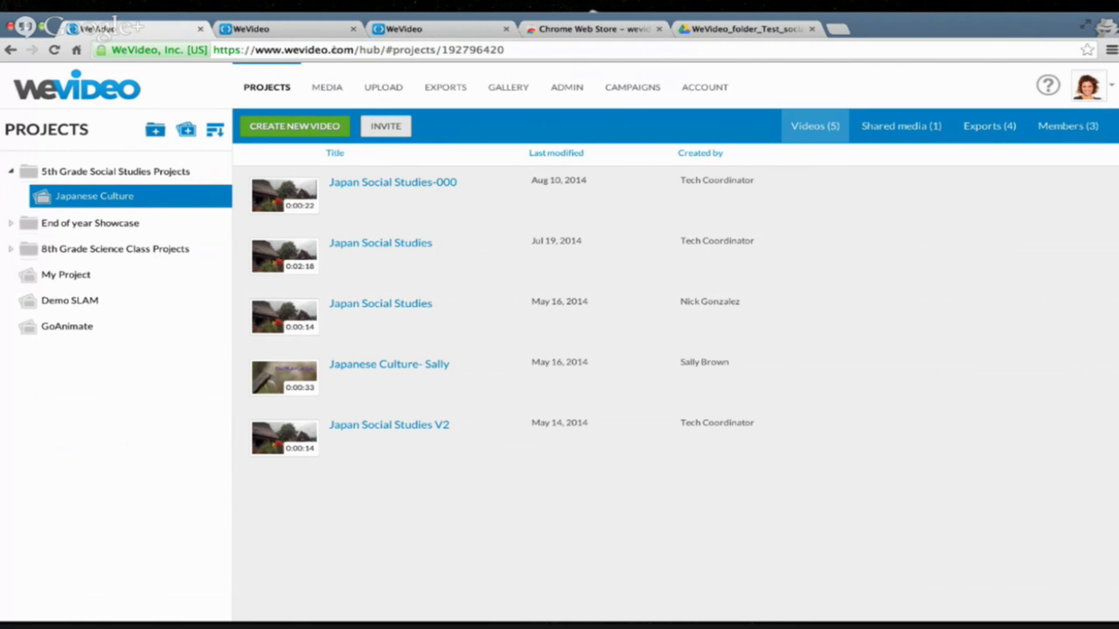
click(314, 27)
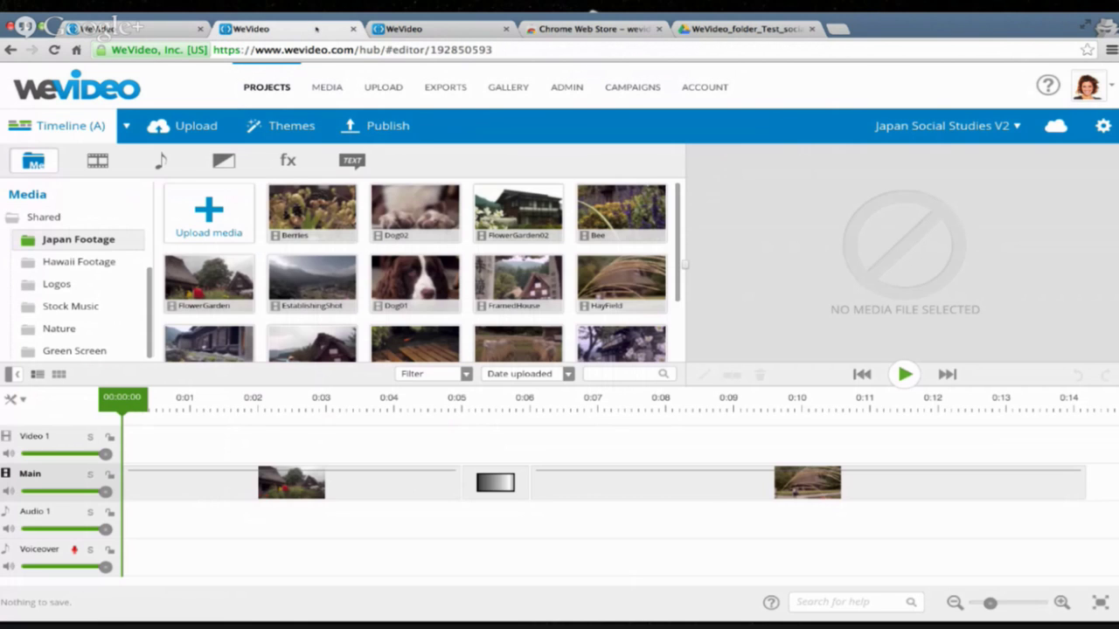
click(394, 127)
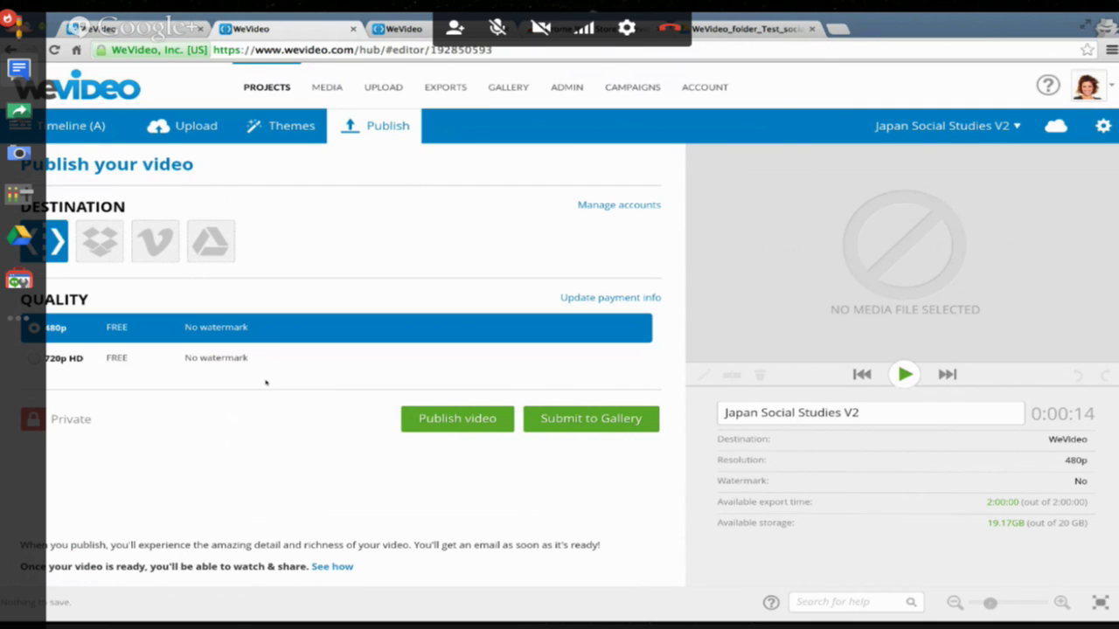
Open the admin Settings card and its Import Settings tab listing the allowed upload sources
click(165, 30)
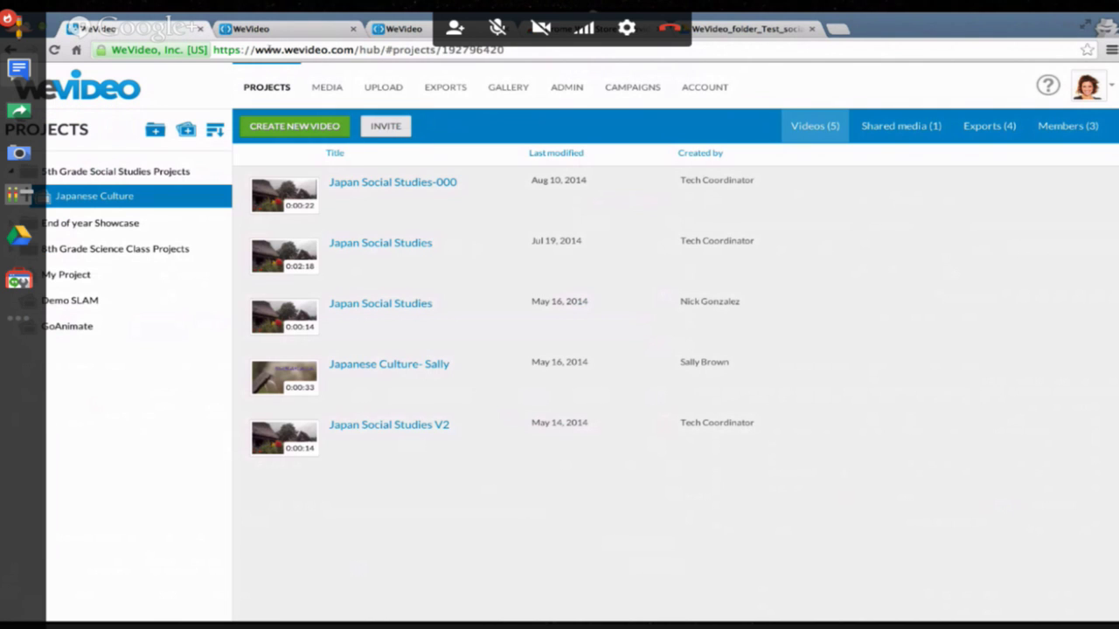
click(566, 87)
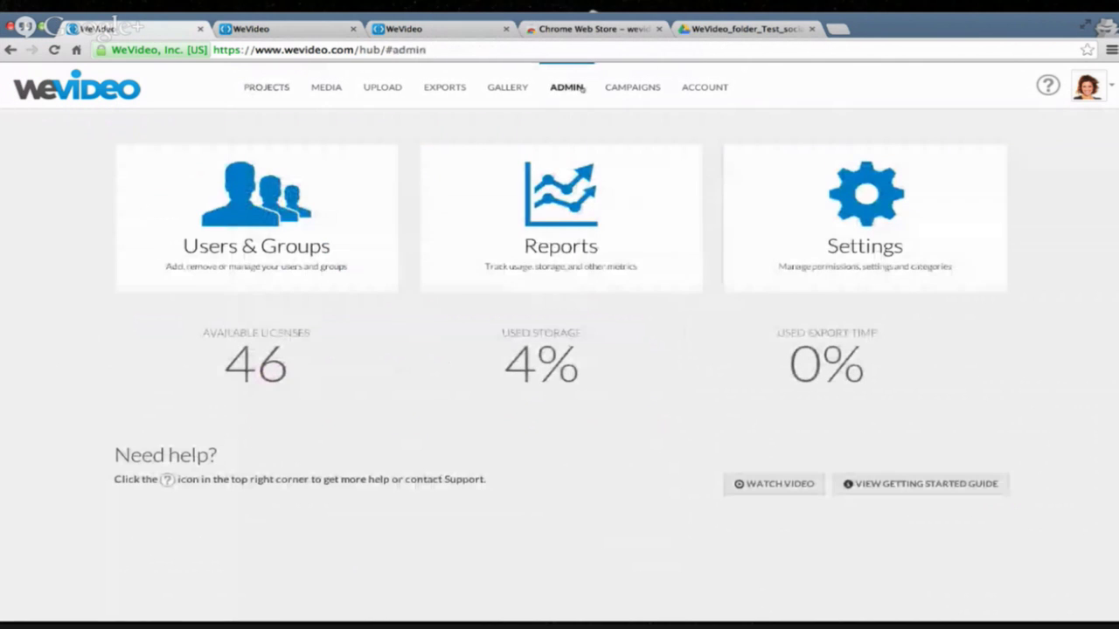
click(829, 229)
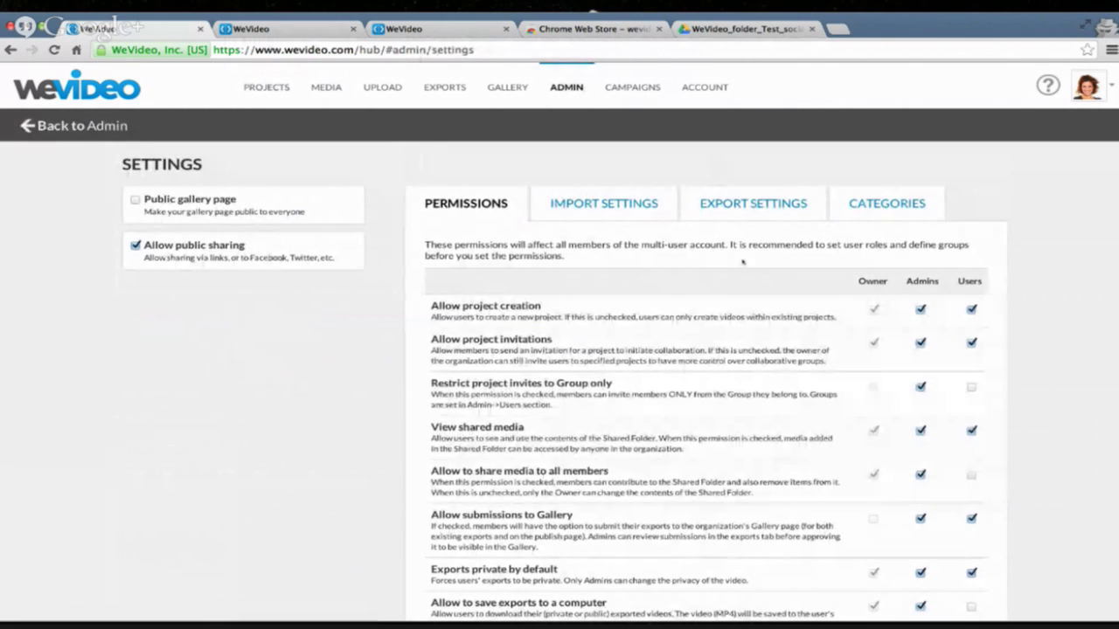
scroll(743, 262, down, 1)
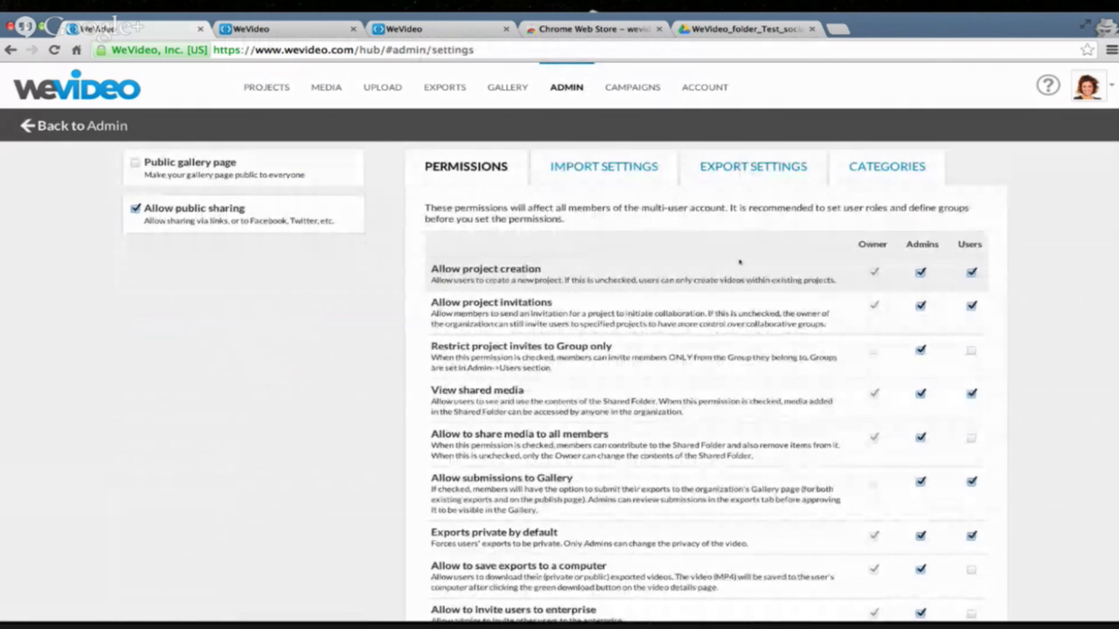
click(623, 177)
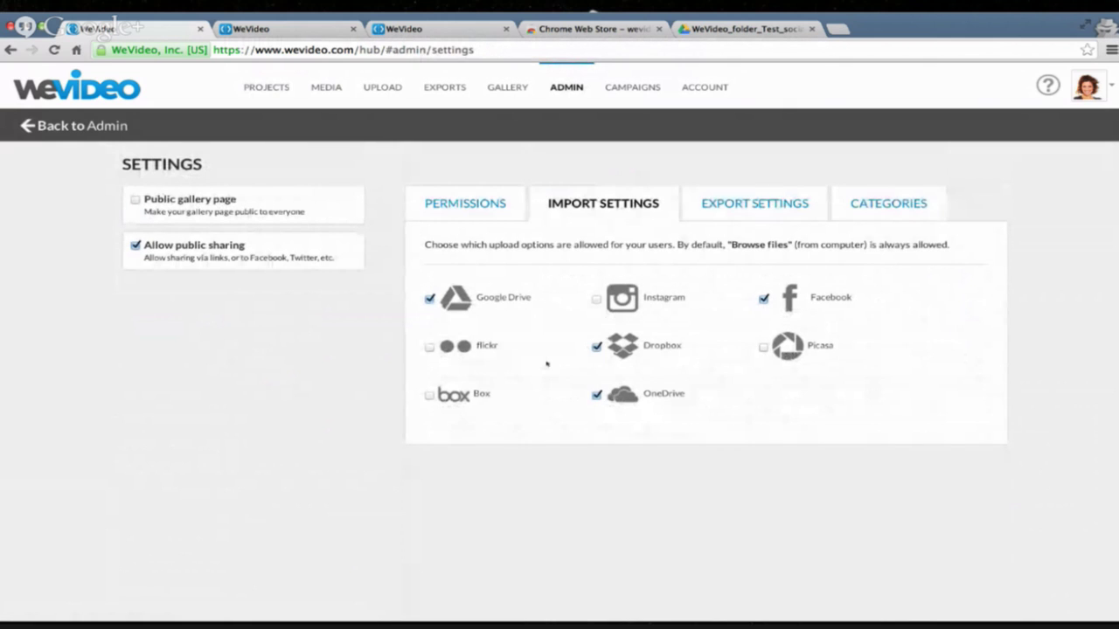
Switch to the Export Settings tab to see which export destinations users may use
click(738, 207)
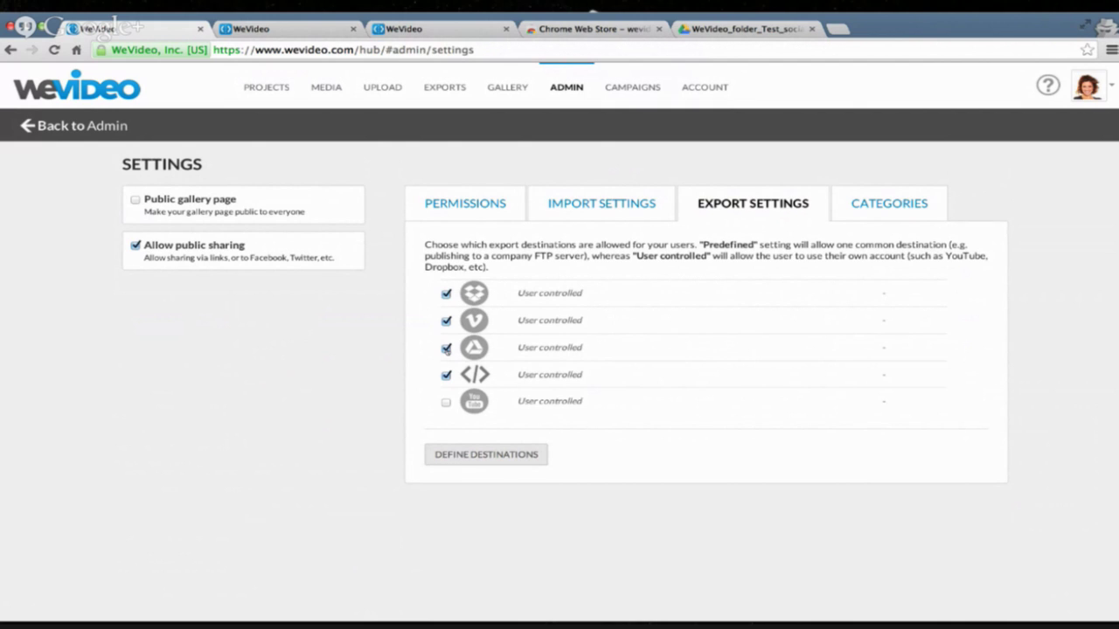
Uncheck Vimeo and Dropbox as allowed export destinations
click(445, 320)
click(446, 296)
Glance at the account usage reports, then open Users & Groups listing four users and five groups
click(560, 95)
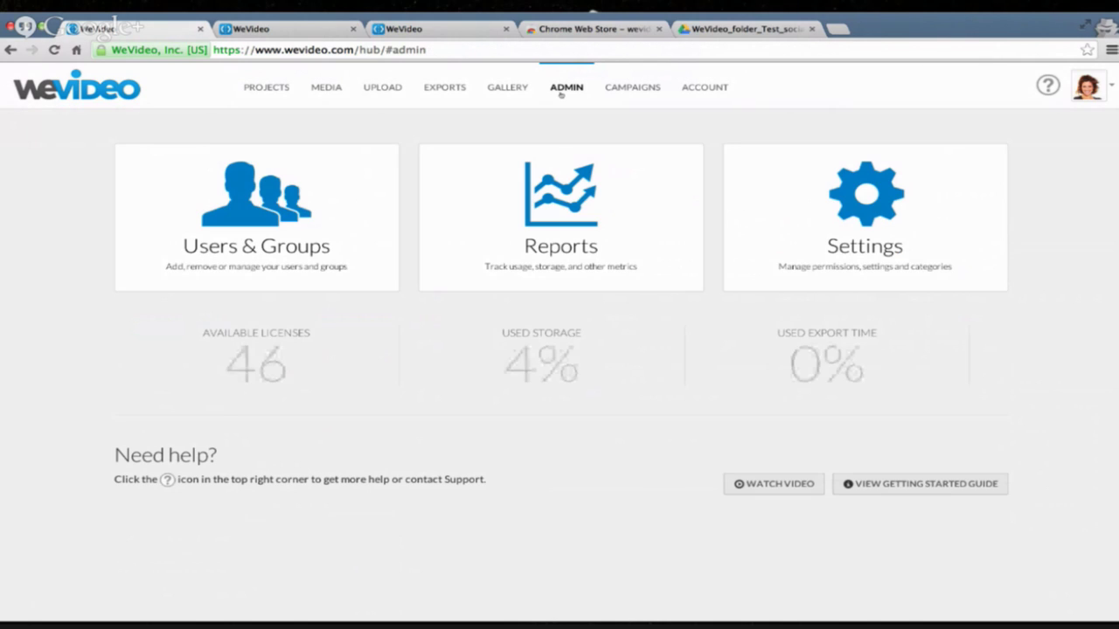
click(561, 181)
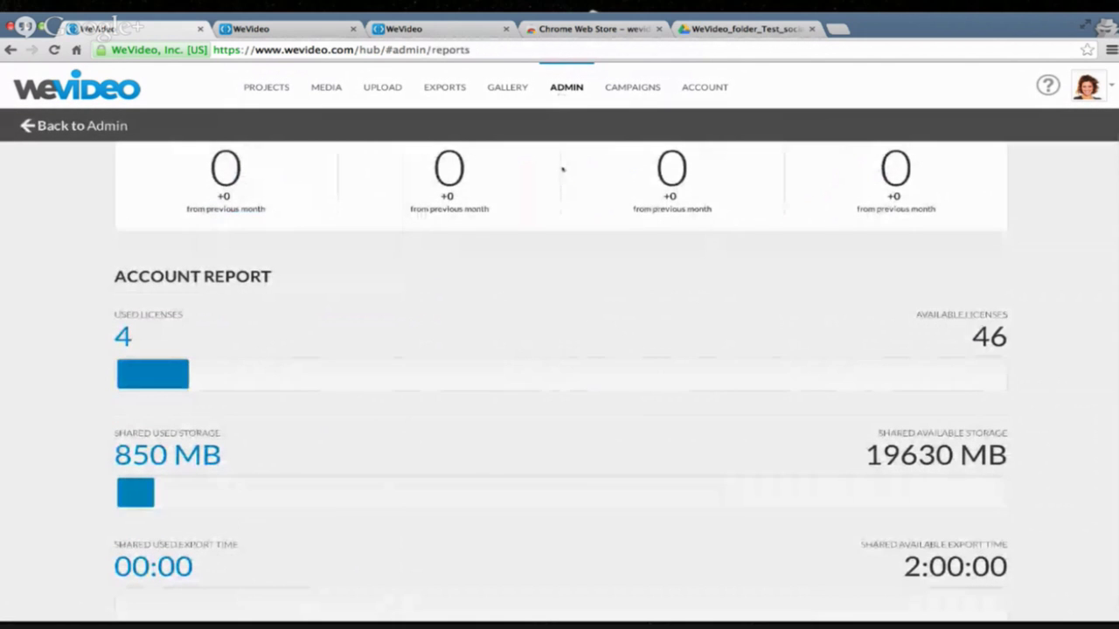
click(559, 92)
click(340, 184)
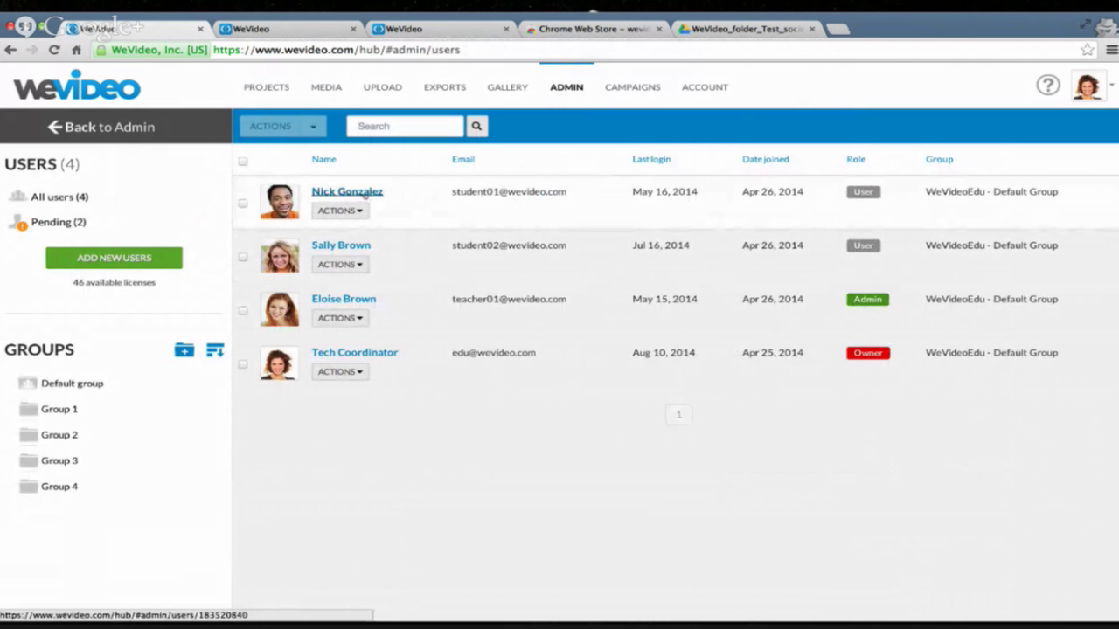
Review the first student's usage statistics, then play their Japan Social Studies export from May 15, 2014
click(362, 193)
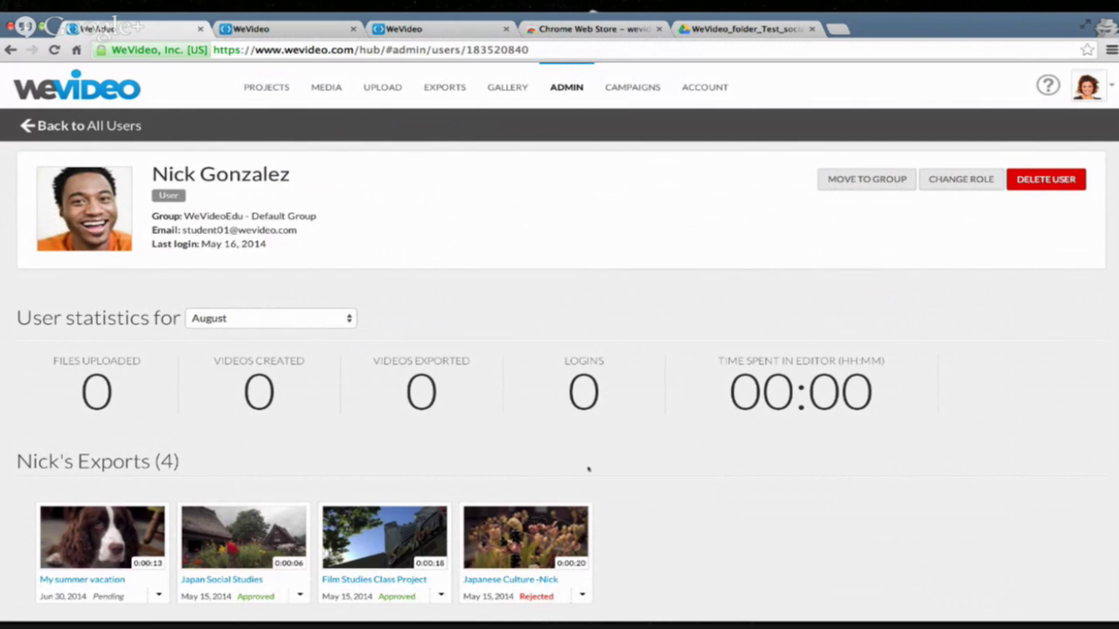
click(262, 538)
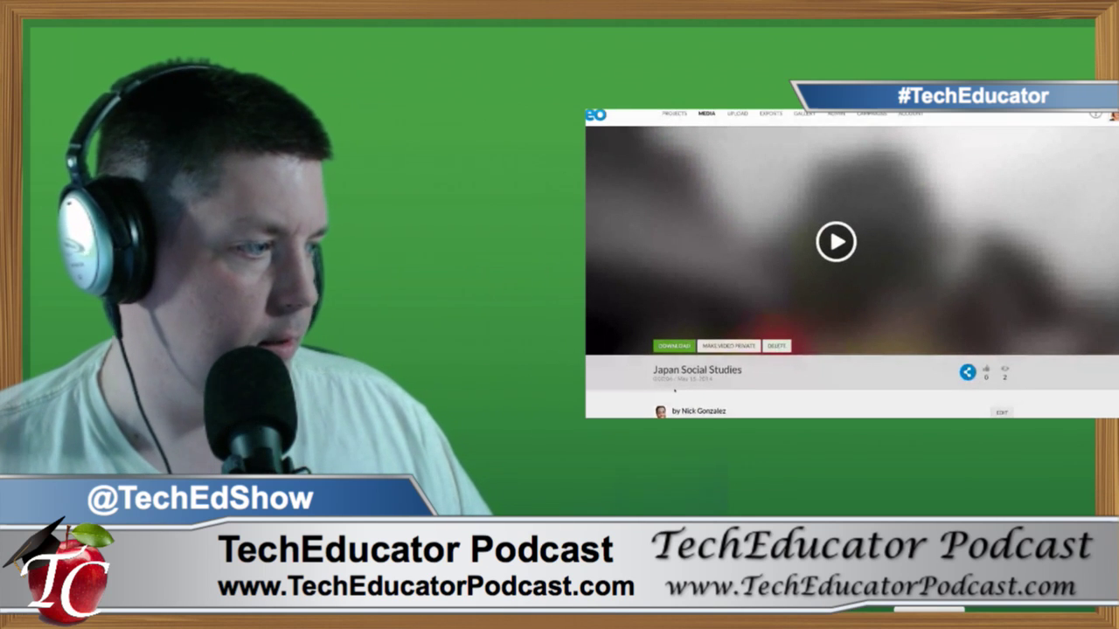
scroll(852, 262, down, 3)
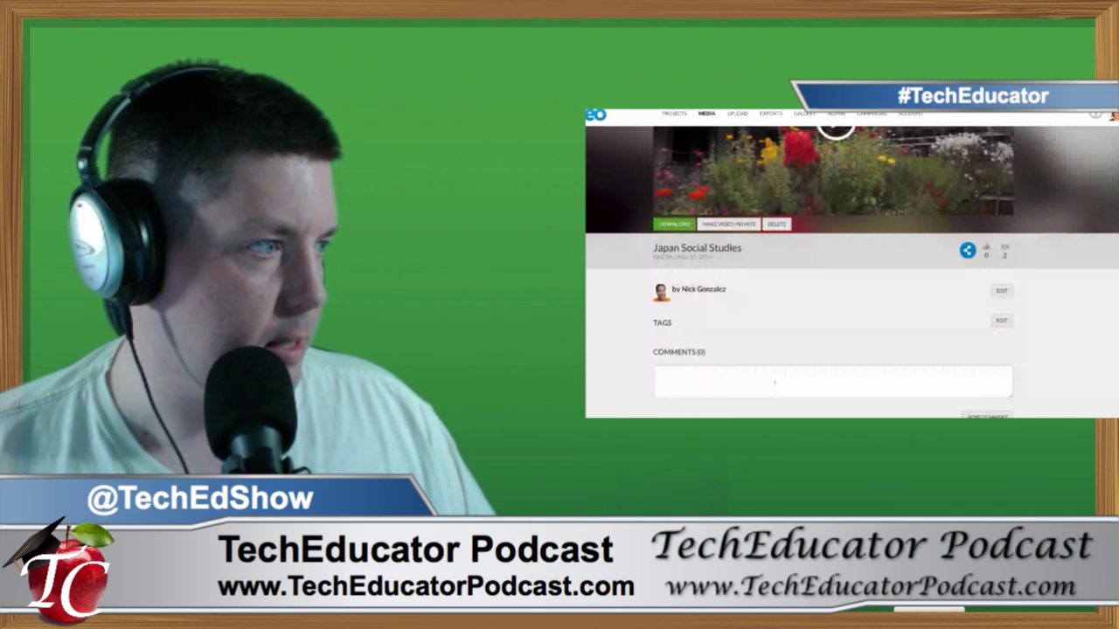